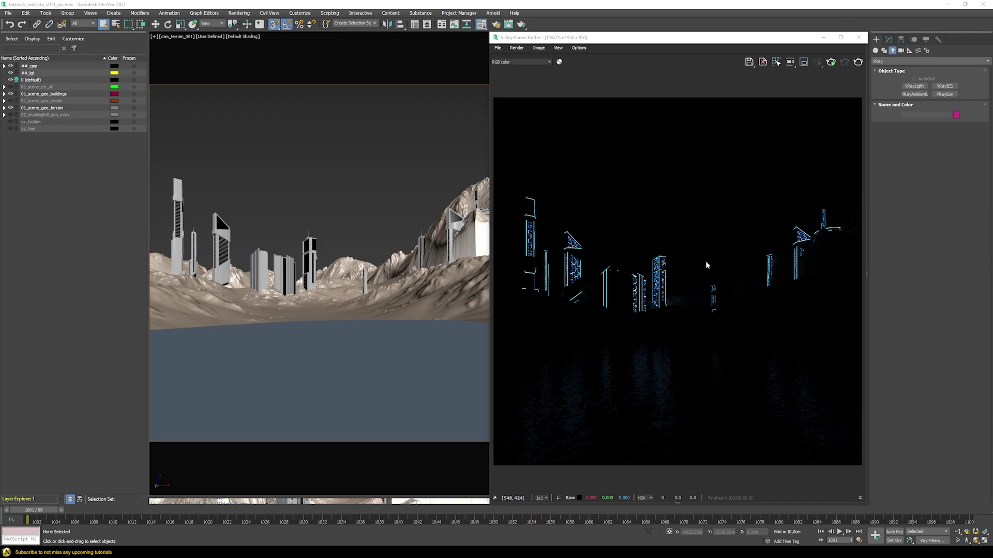
Step: Reset the viewport layout and create a VRaySun aimed at the terrain in the Perspective view, adding a VRaySky environment map
key(w)
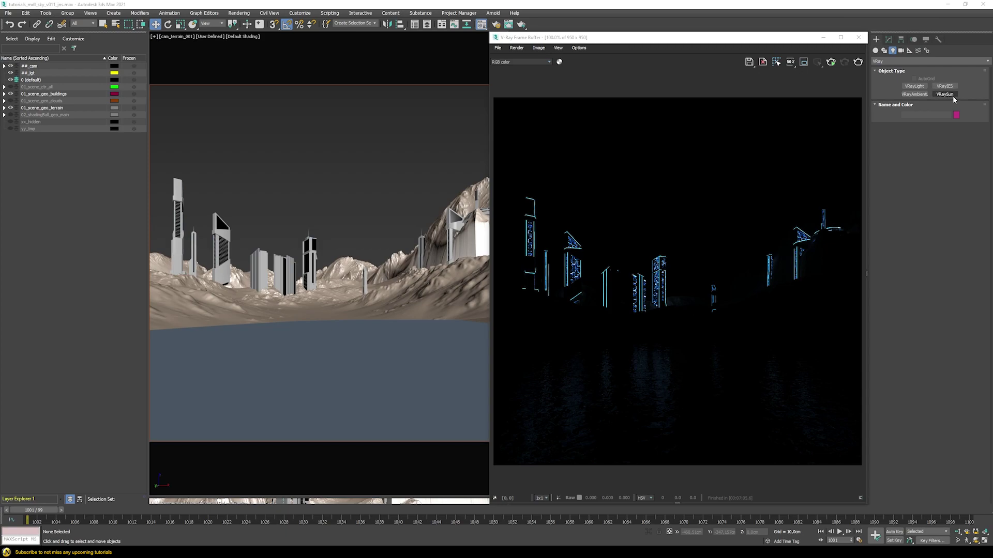
right_click(451, 498)
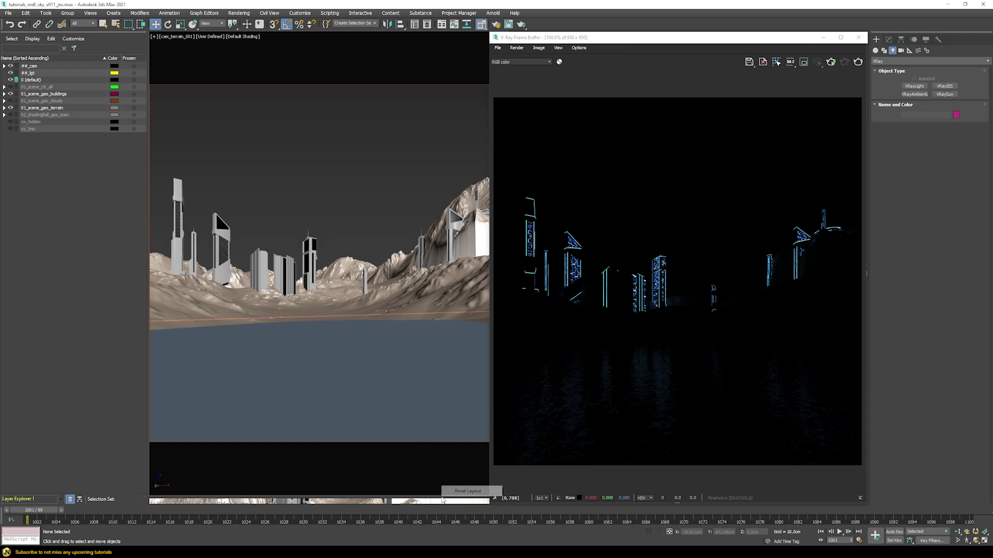
click(454, 492)
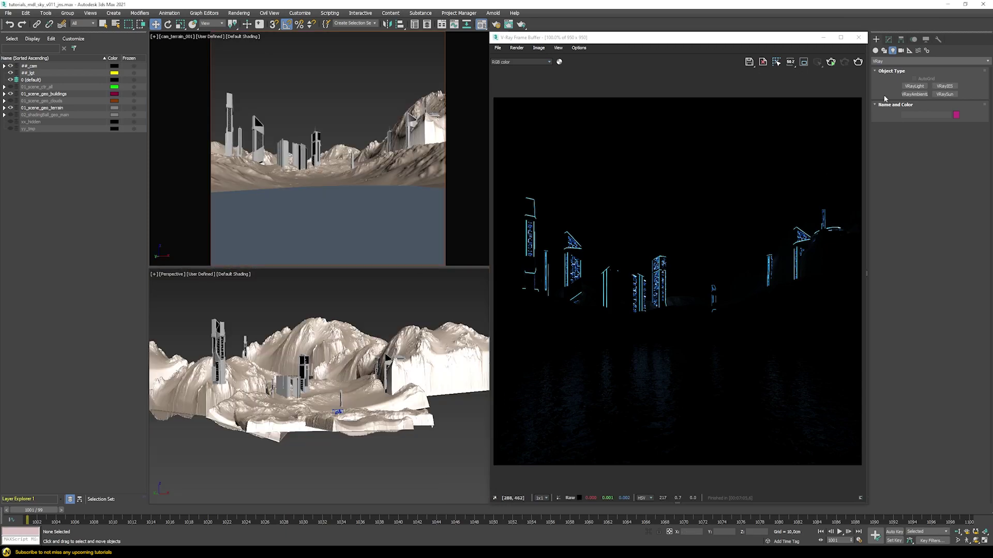
click(944, 94)
alt+middle_drag(321, 393, 276, 309)
drag(275, 309, 314, 377)
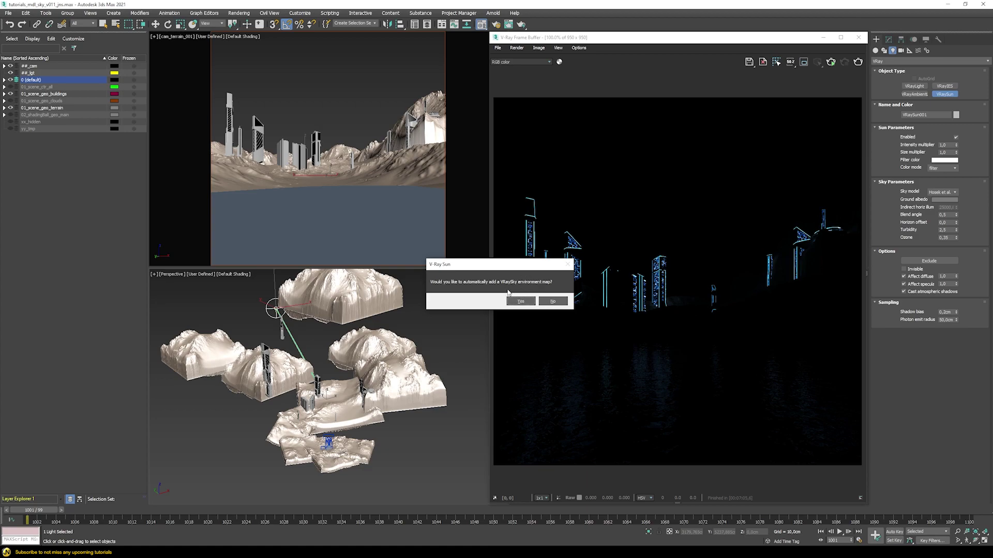
click(521, 302)
Step: Move the sun into the sky above the left-hand towers in the camera view, enlarge that viewport and deselect the sun
right_click(293, 239)
key(w)
drag(315, 168, 263, 91)
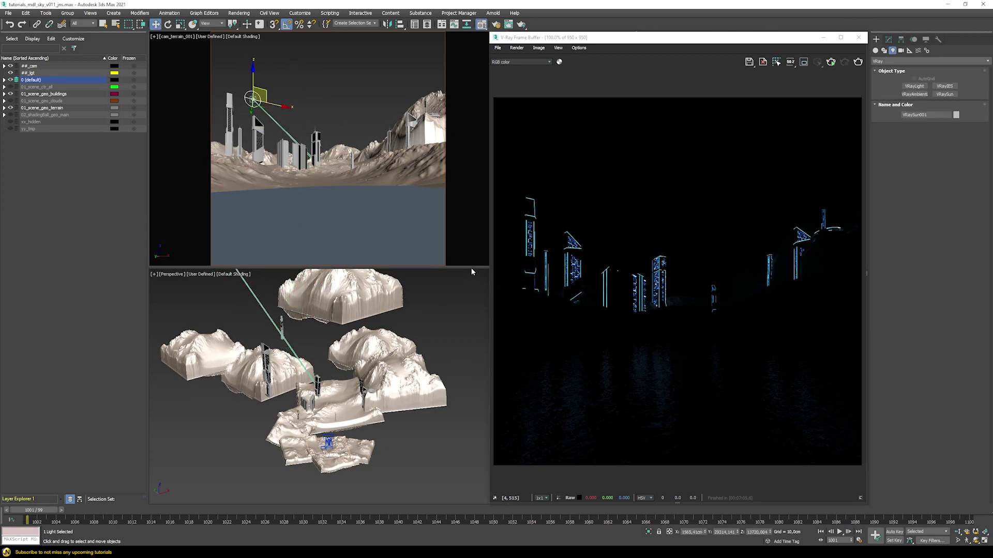
drag(470, 266, 468, 495)
click(379, 235)
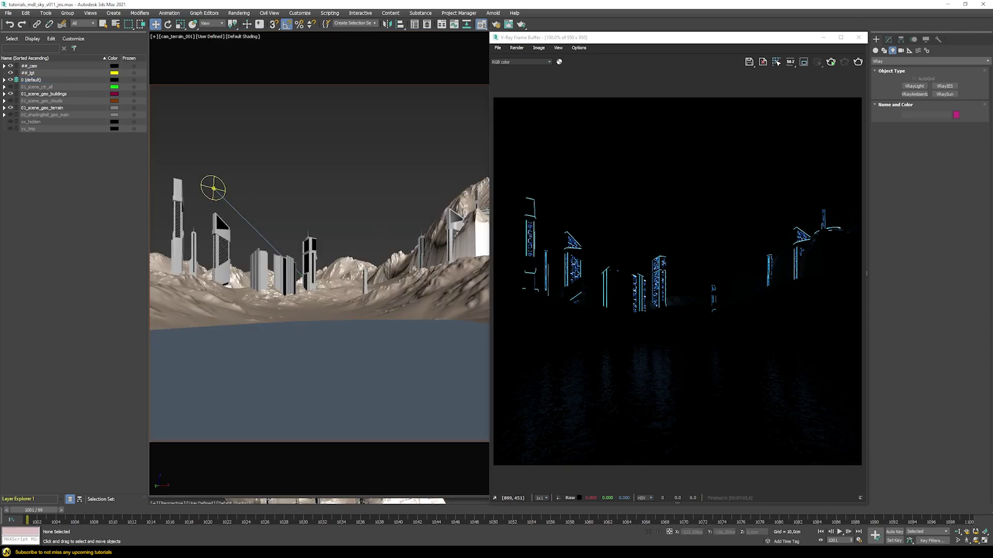
Step: Start the interactive V-Ray render and open the parameters of the VRaySun
click(830, 63)
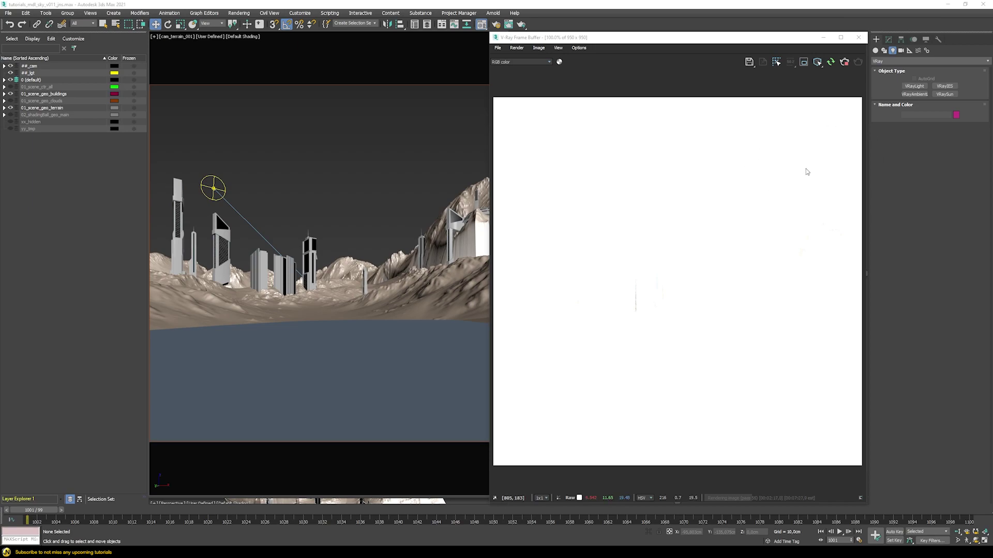
click(223, 181)
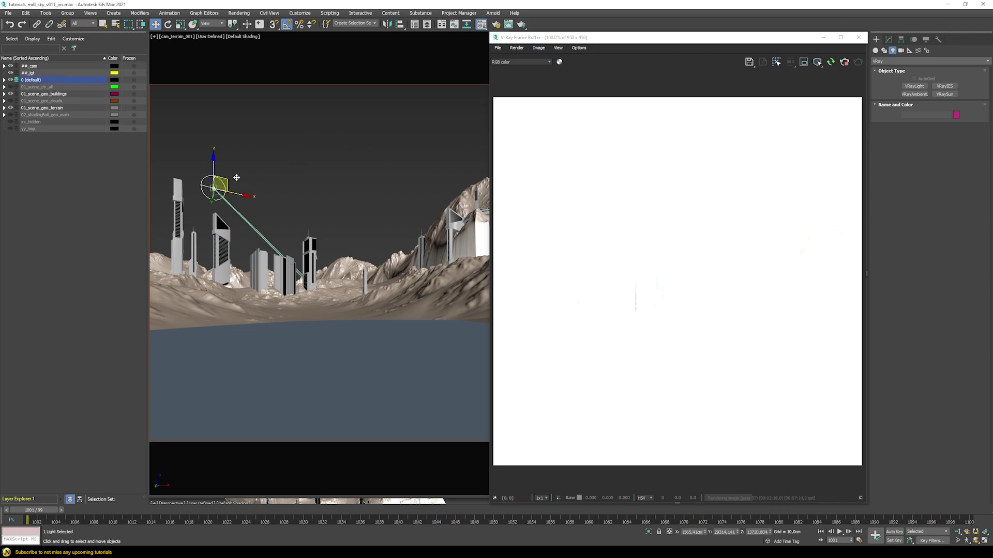
click(887, 40)
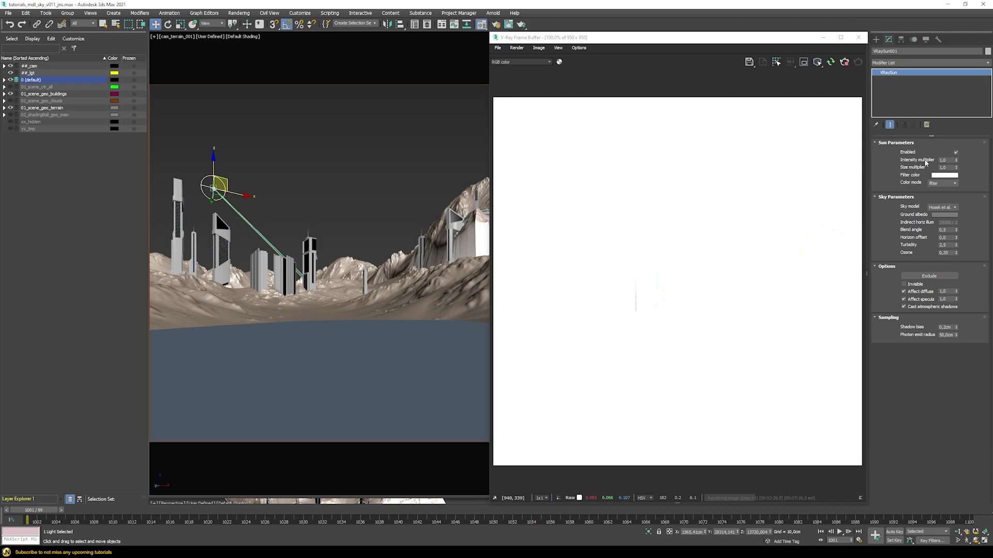
Step: Select the terrain camera, install its exposure control and set the target exposure to 15 EV
click(171, 38)
click(201, 187)
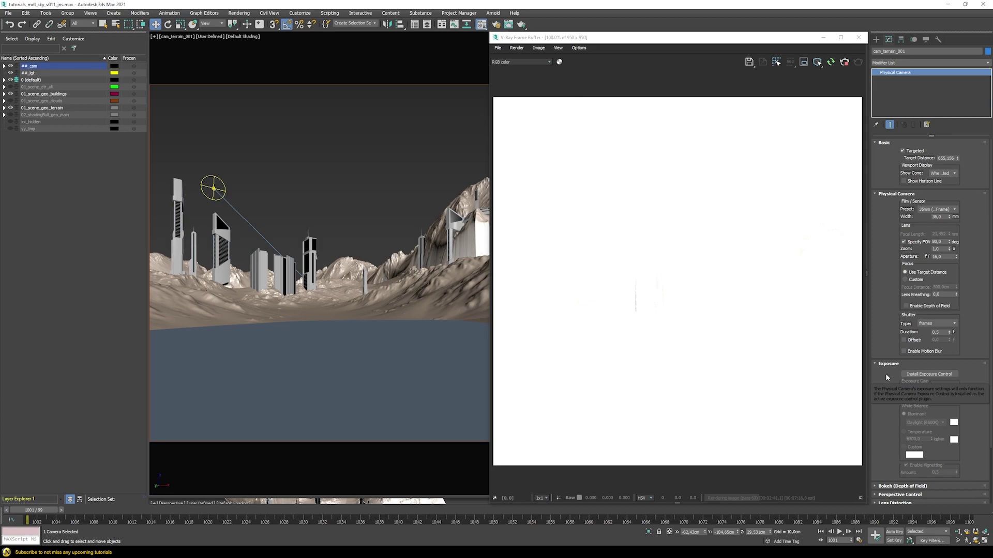
click(915, 376)
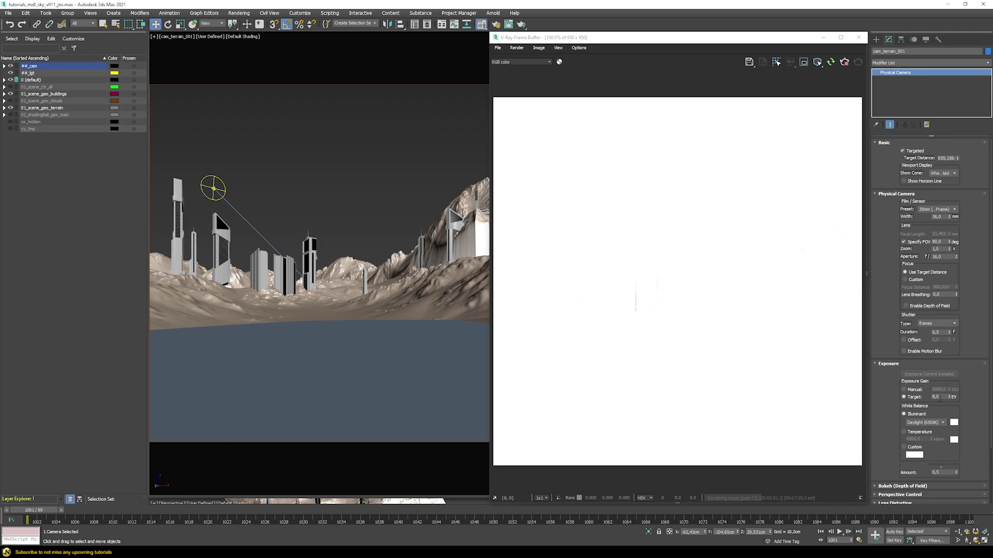
double_click(935, 396)
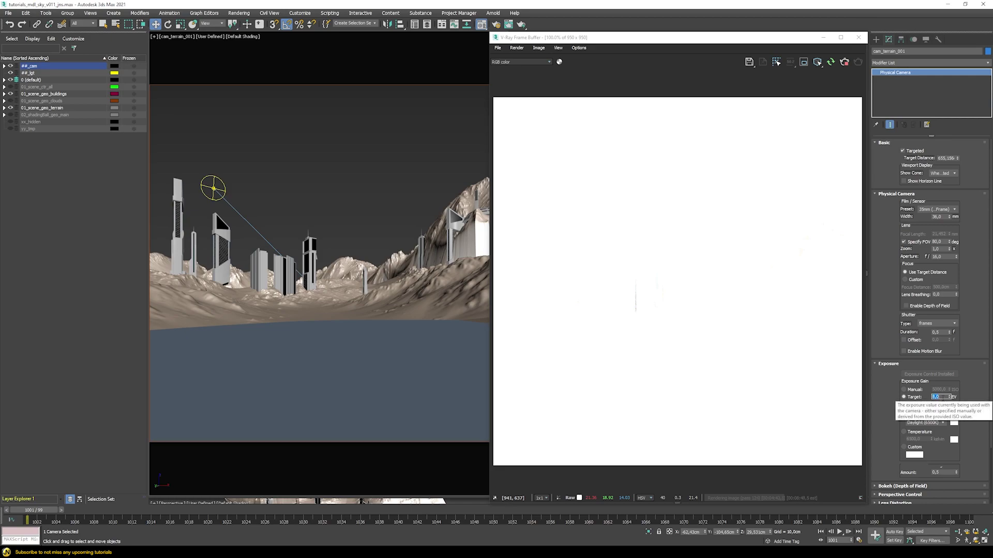
key(Return)
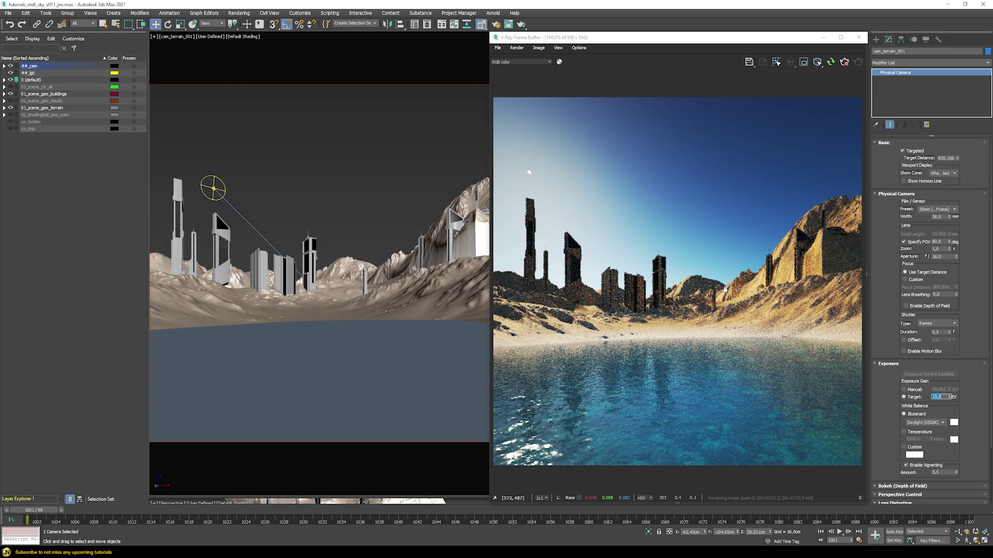
text(-5)
key(Return)
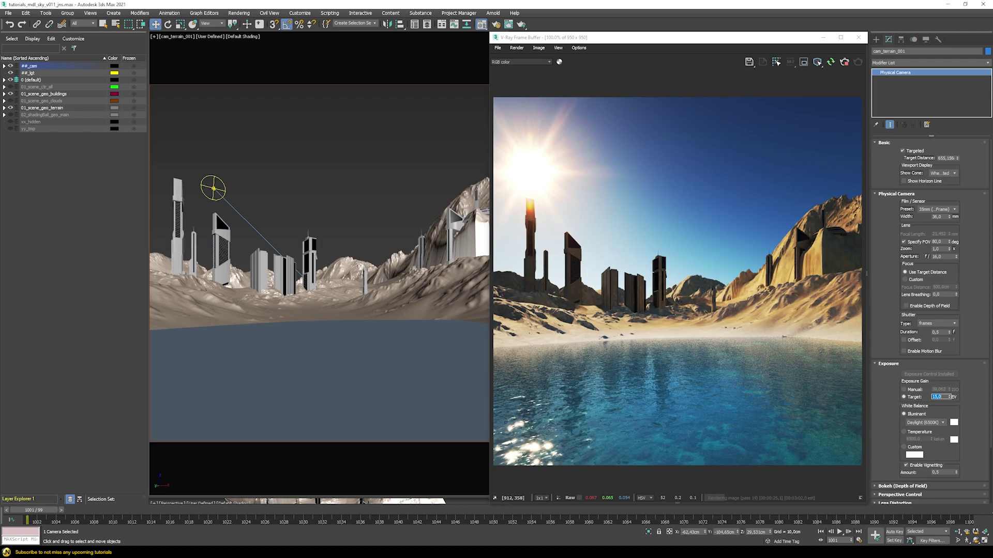
Step: Set the color multiplier of the shd_glow material to 500
key(m)
drag(466, 172, 324, 127)
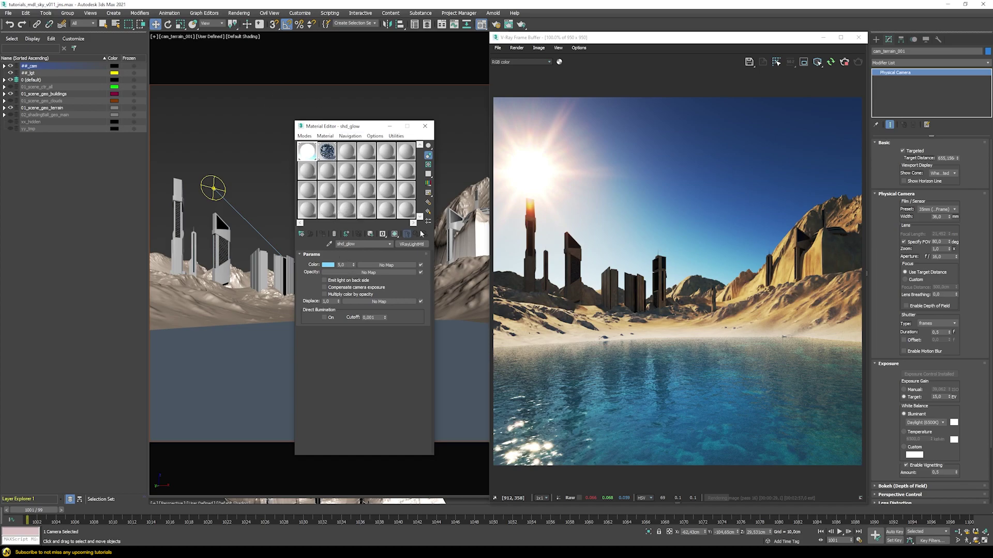
click(345, 265)
text(500,0)
key(Return)
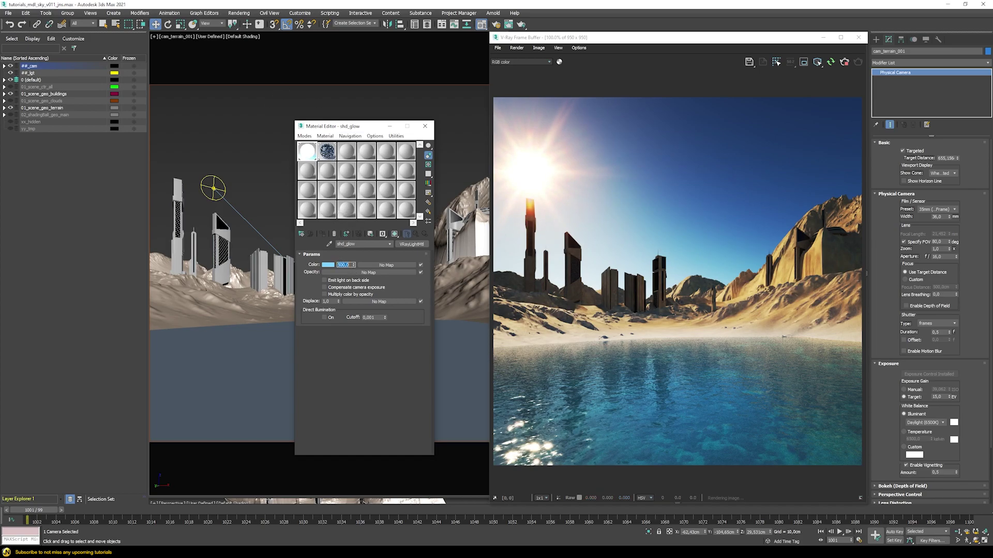
Step: Set the self-illumination multiplier of the shd_windows material to 250 and close the Material Editor
click(327, 151)
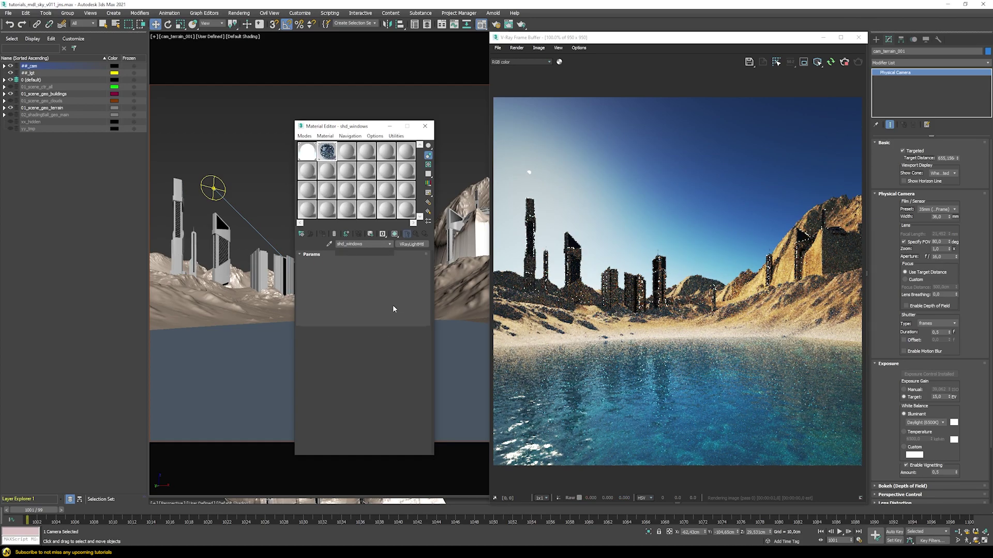
click(403, 418)
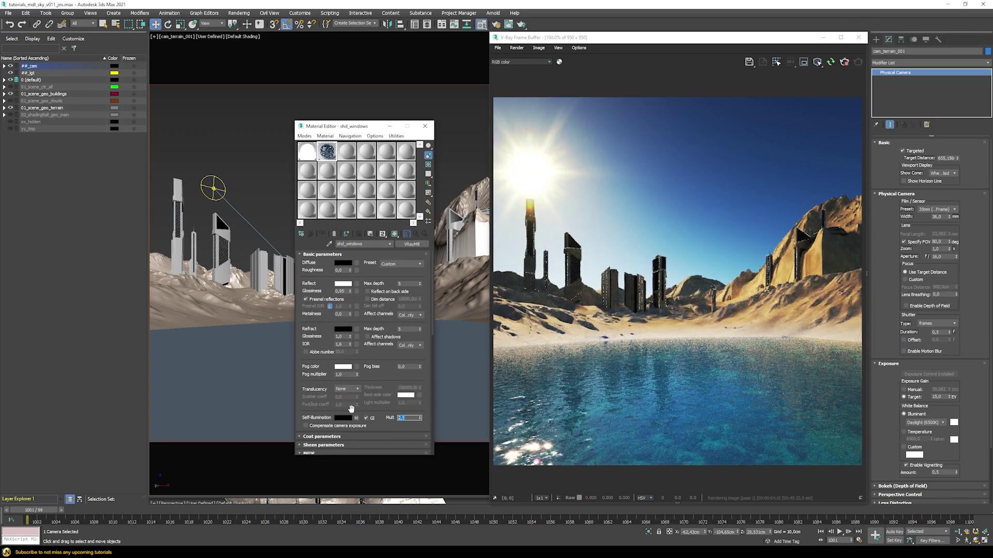
text(250)
key(Return)
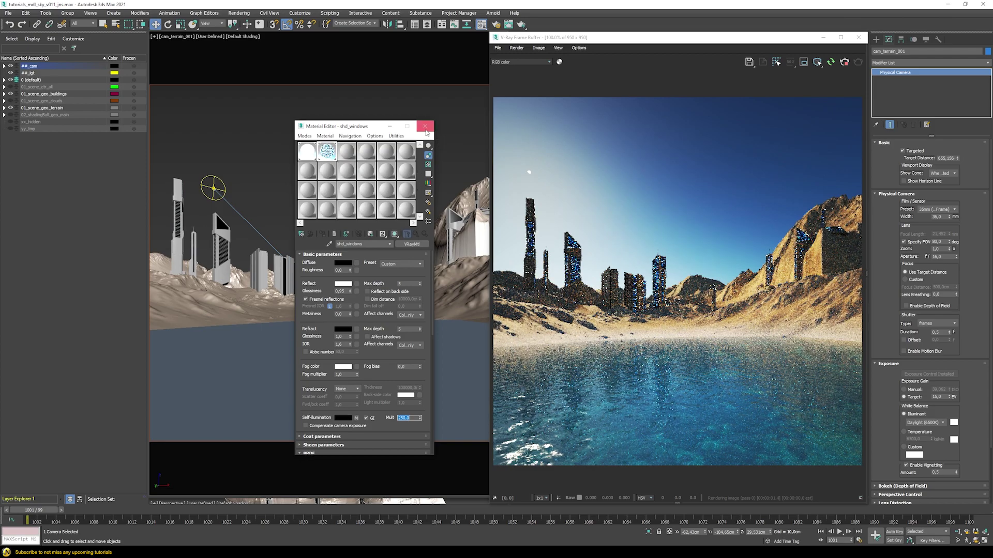
click(425, 127)
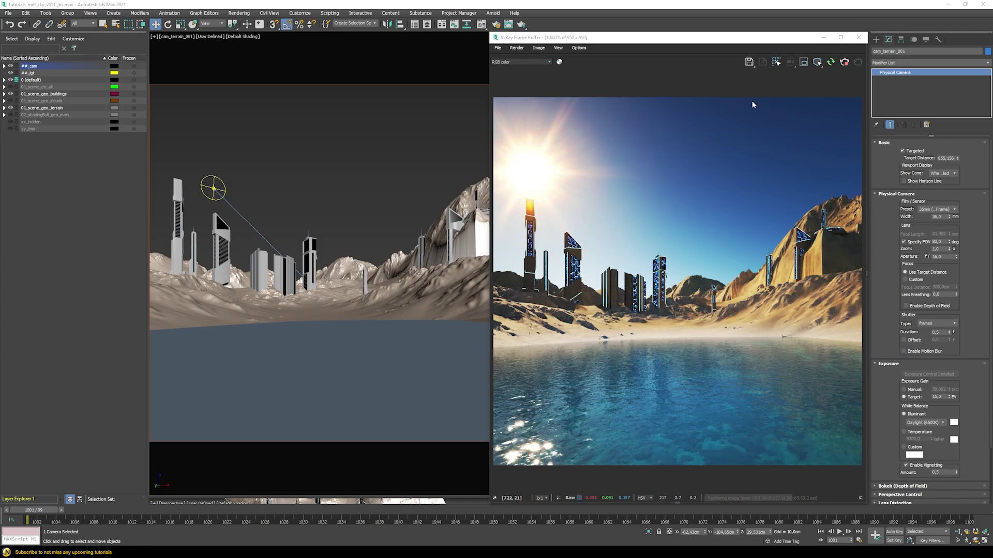
Step: Hide the terrain and buildings geometry layers so only the sky renders
click(10, 107)
click(10, 93)
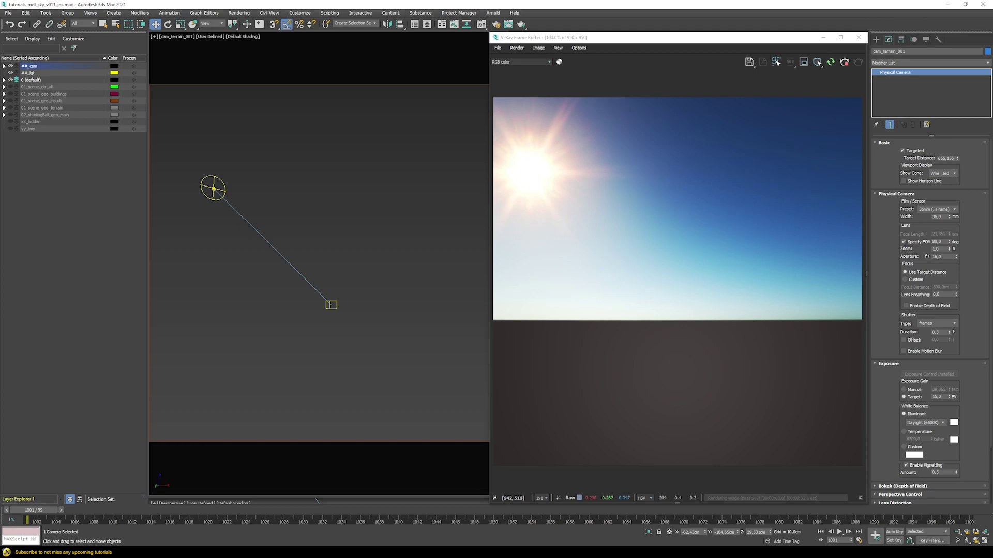
Step: Disable the bloom/glare lens effect and the uppermost Exposure correction in the V-Ray Frame Buffer, then collapse its layer settings
click(866, 273)
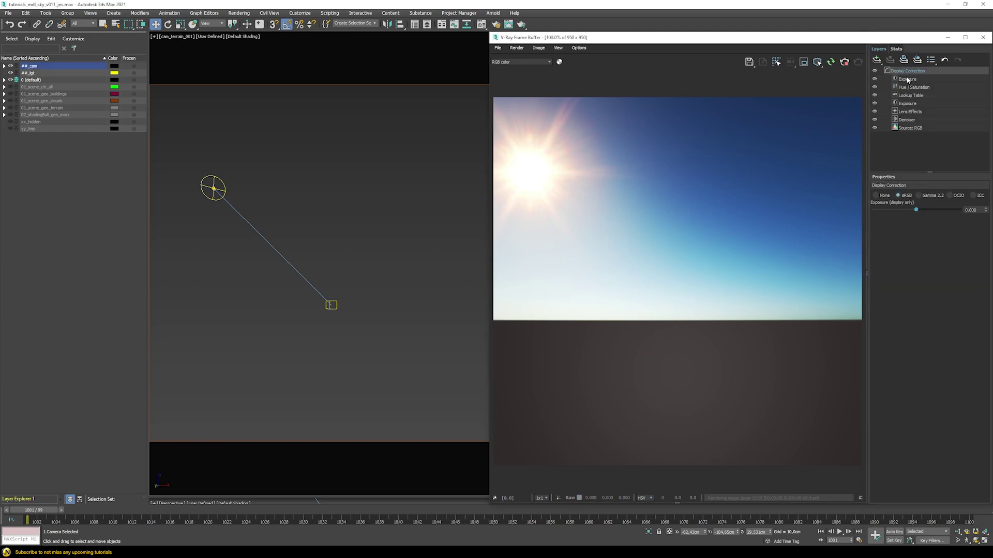
click(910, 111)
click(873, 207)
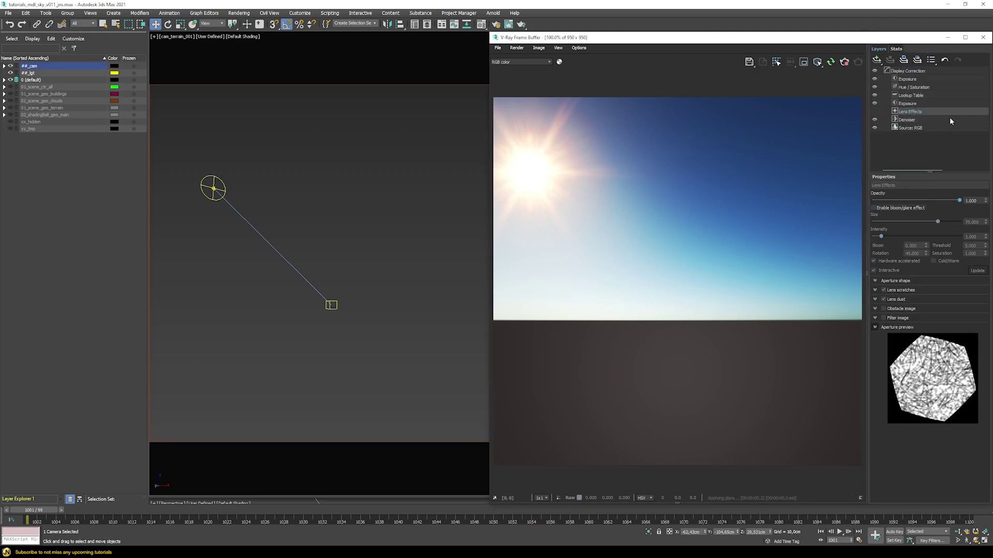
click(899, 79)
click(874, 79)
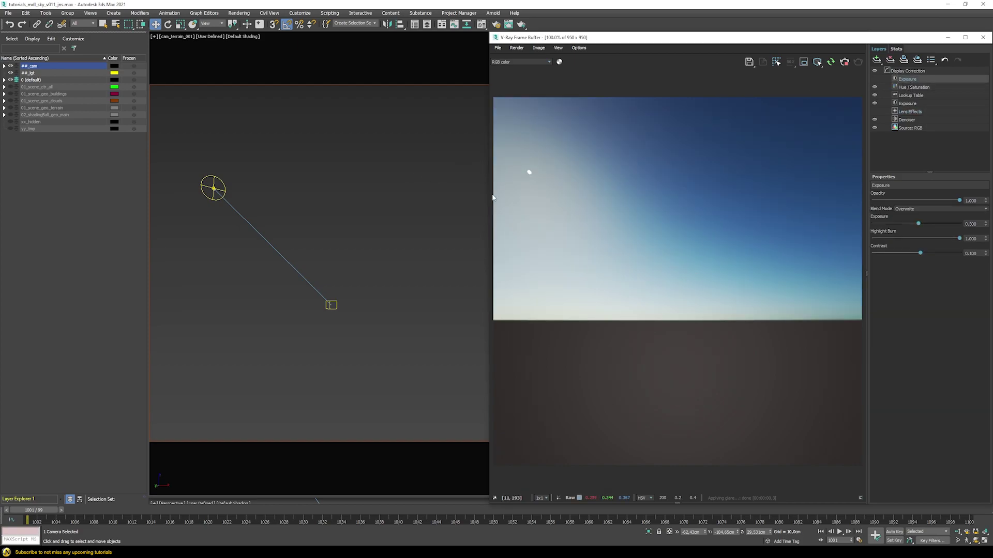
click(866, 268)
Step: Switch the VRaySun's sky model to Improved and lower the sun to just above the middle of the horizon
click(215, 190)
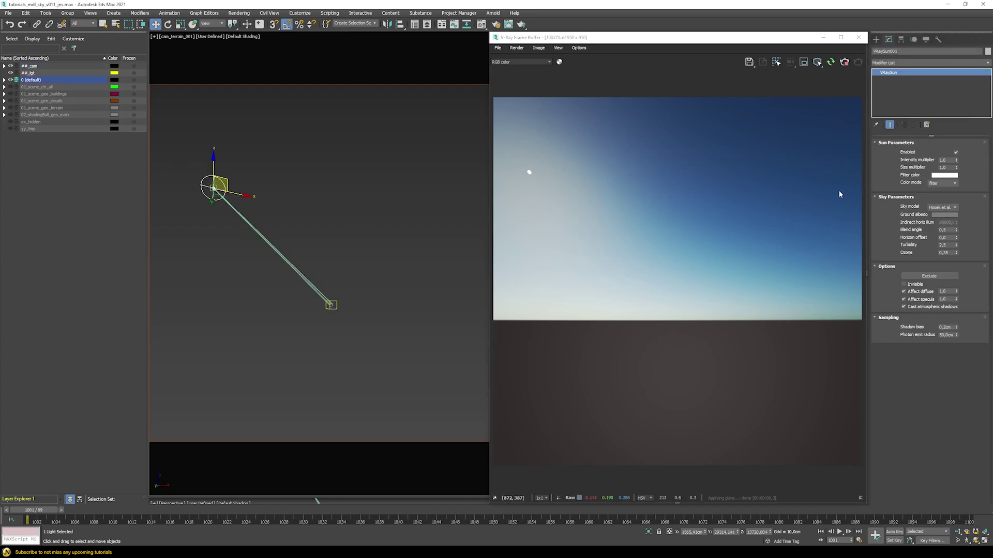
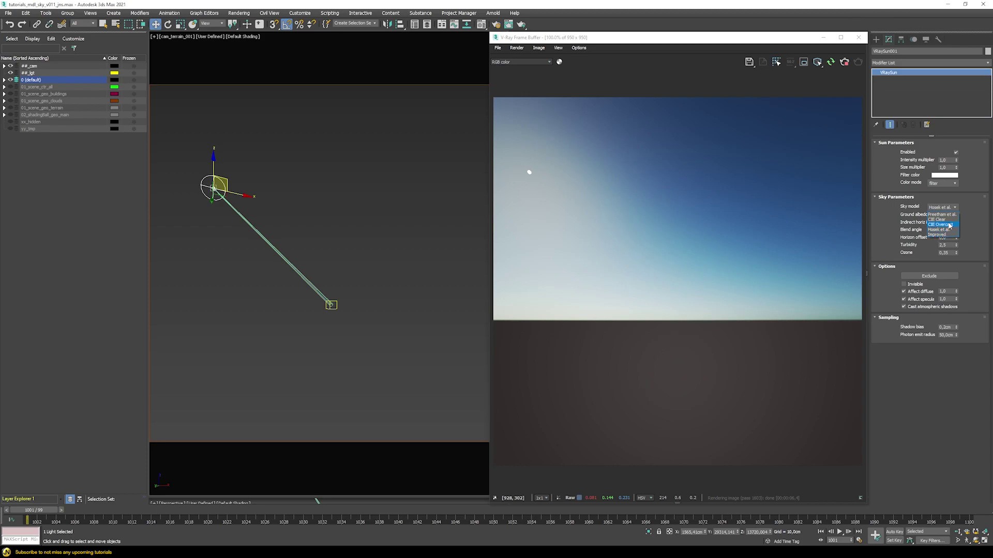
click(936, 235)
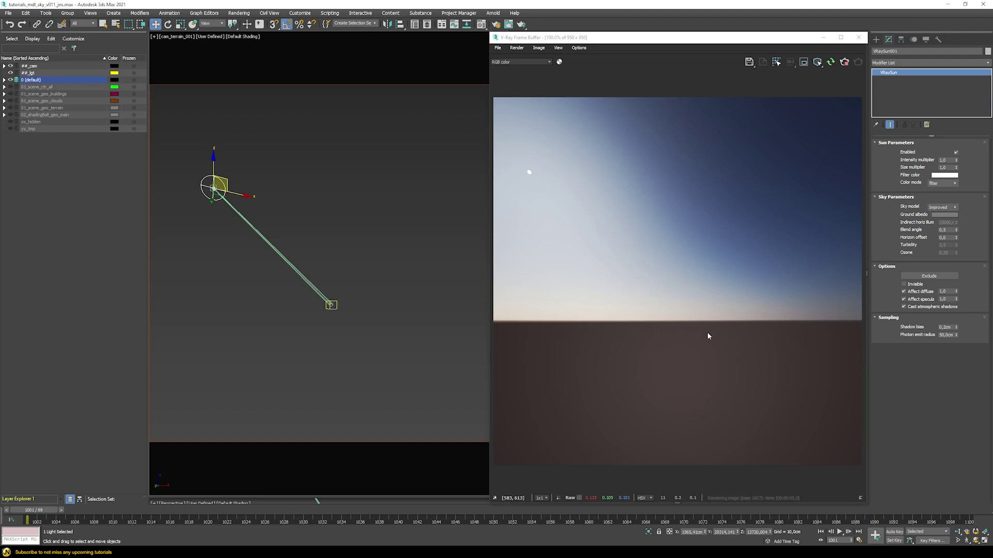
drag(227, 184, 329, 283)
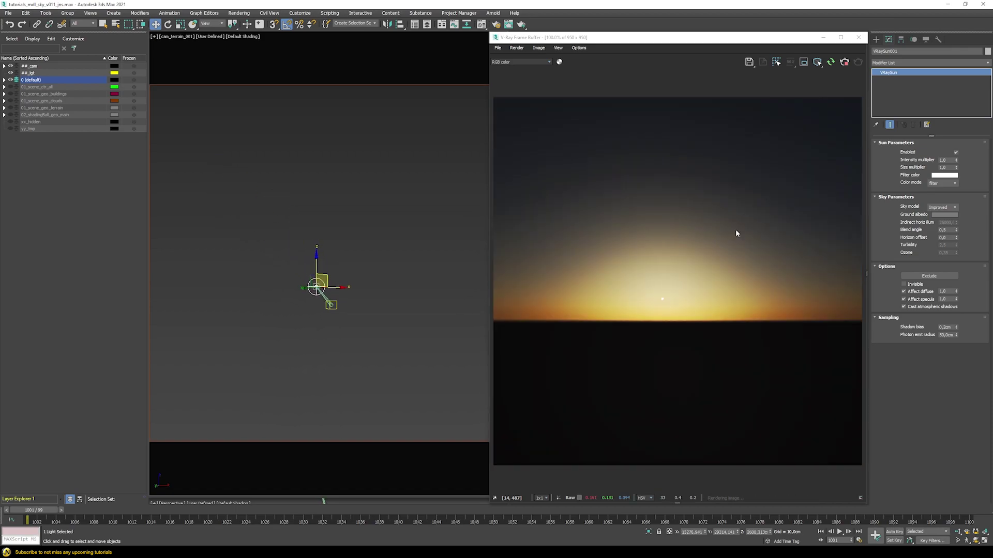
Step: Set the sun's size multiplier to 5 and raise the sun high into the sky
click(949, 168)
text(5)
key(Return)
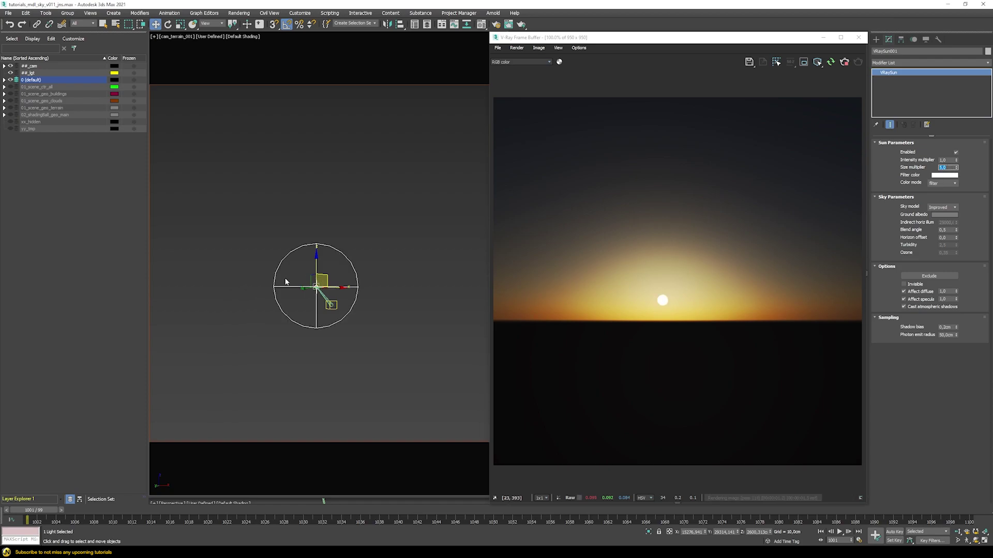
drag(325, 277, 334, 165)
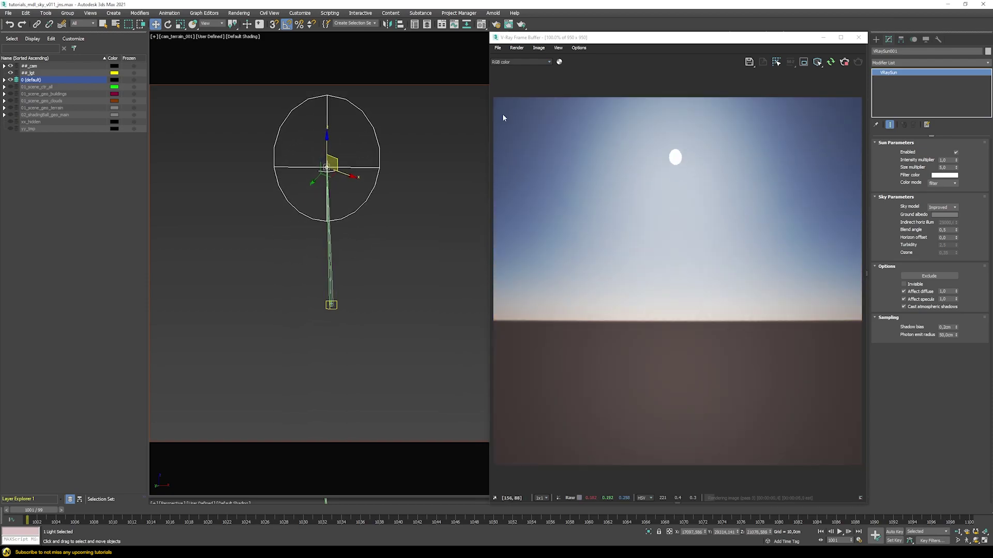
Step: Switch the sky model to Preetham et al. and lower the sun to the horizon
click(942, 206)
click(942, 214)
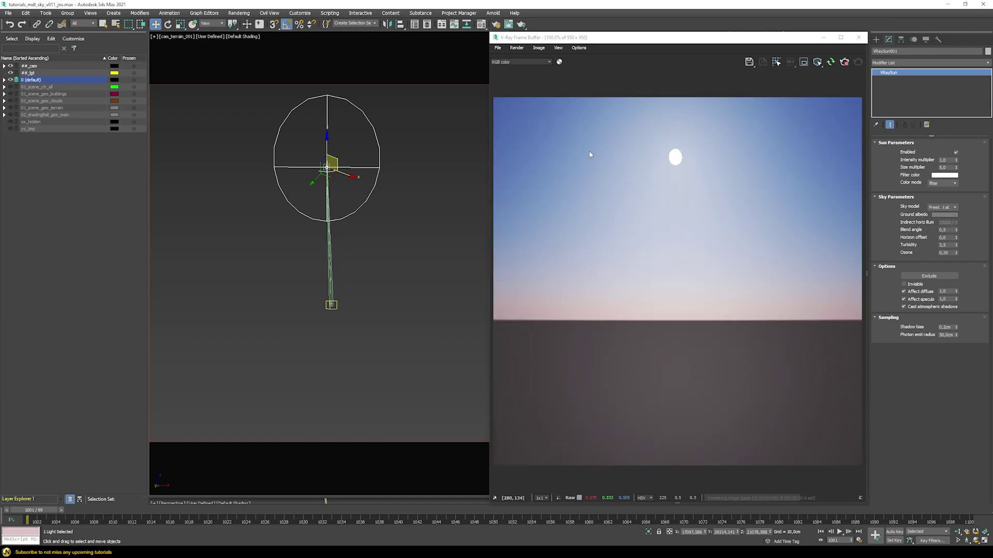
drag(337, 158, 332, 294)
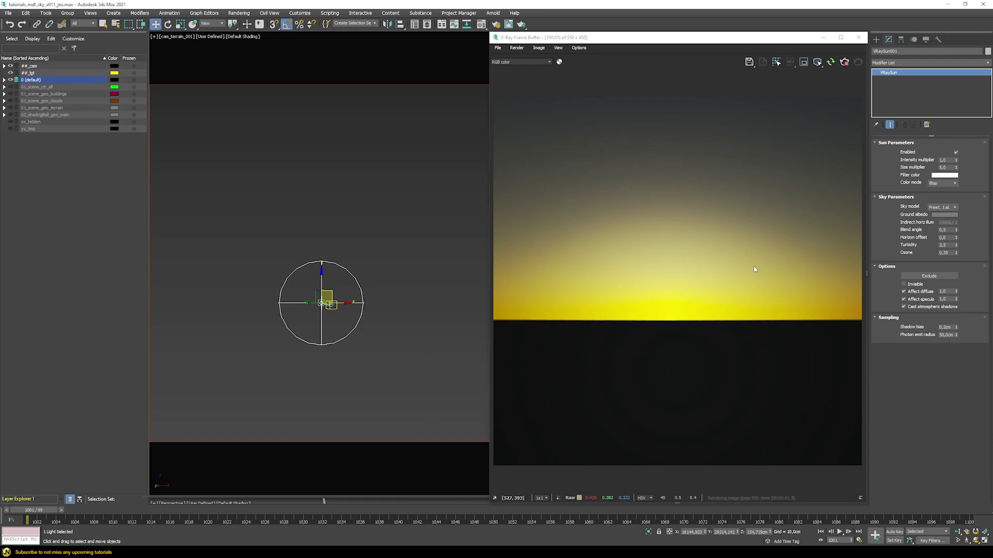
Step: Try the CIE Clear sky model, change it to Hosek et al. and raise the sun slightly above the horizon
click(940, 207)
click(938, 219)
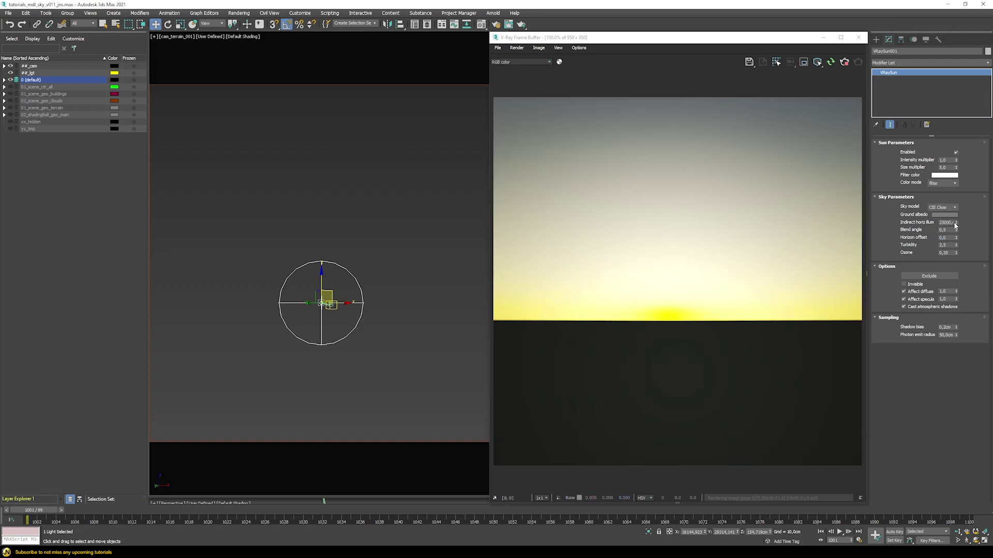
scroll(949, 210, down, 1)
scroll(951, 211, down, 1)
drag(331, 292, 334, 285)
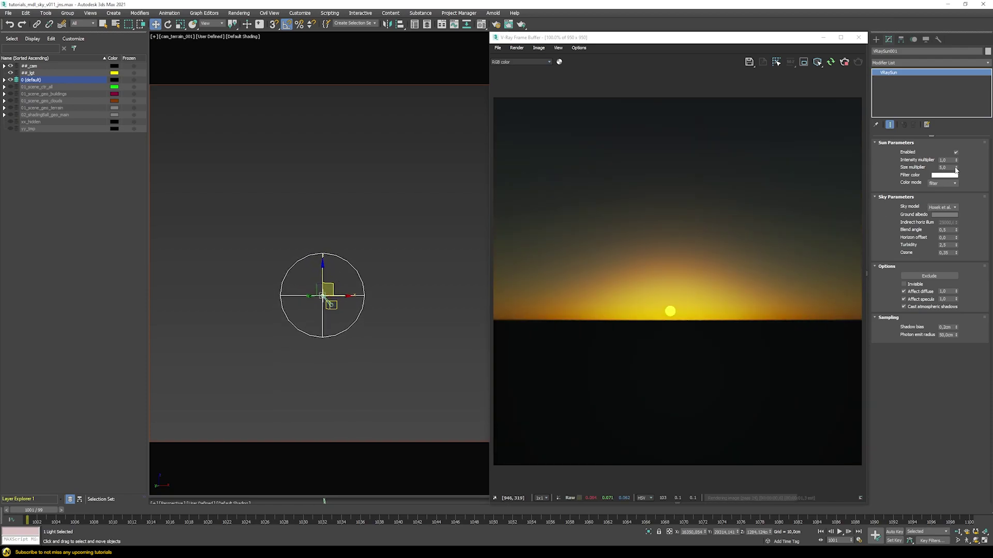
Step: Set the sky model back to Improved for the low sun
click(936, 207)
click(942, 235)
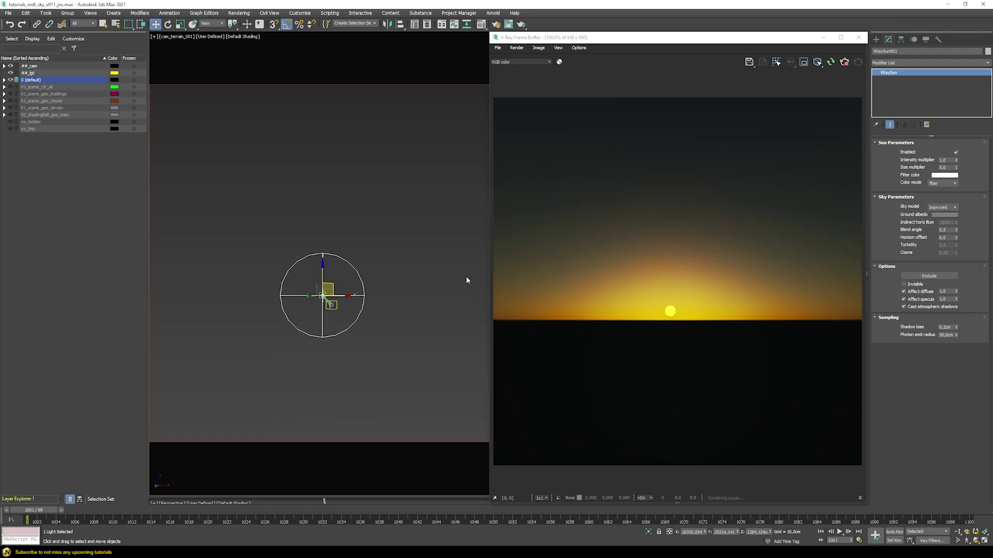
Step: Enable the bloom/glare lens effect in the frame buffer and nudge the sun to sit just above the horizon
drag(335, 290, 331, 291)
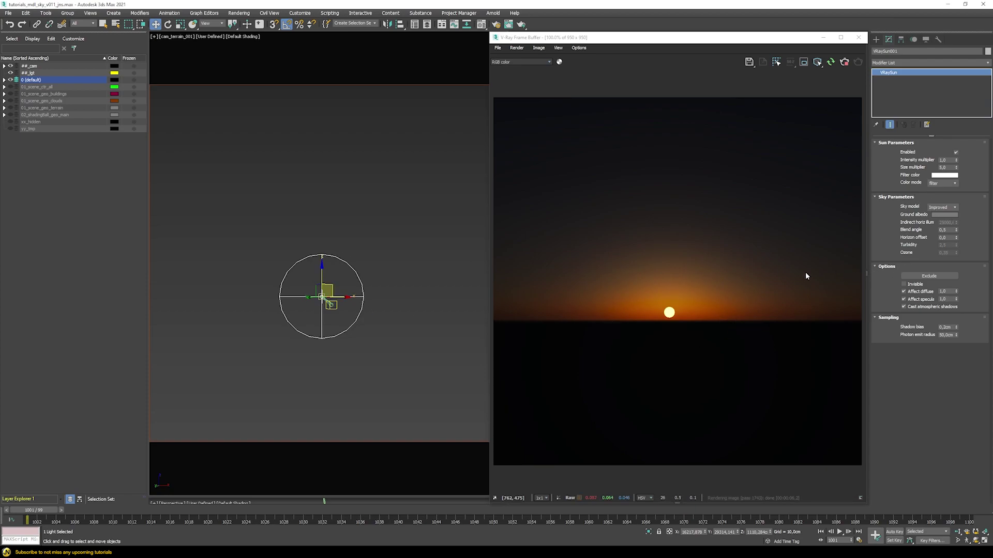
click(867, 274)
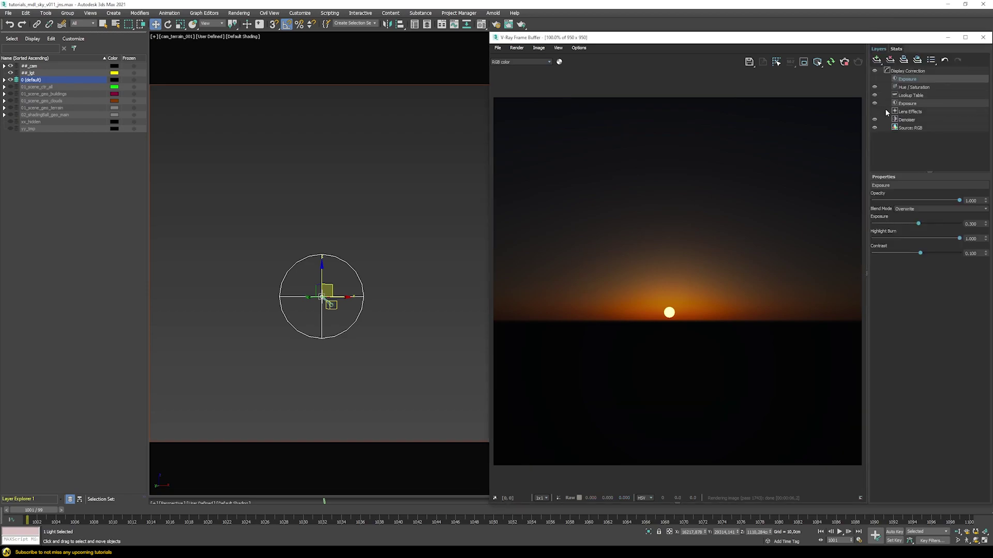
click(902, 111)
click(881, 208)
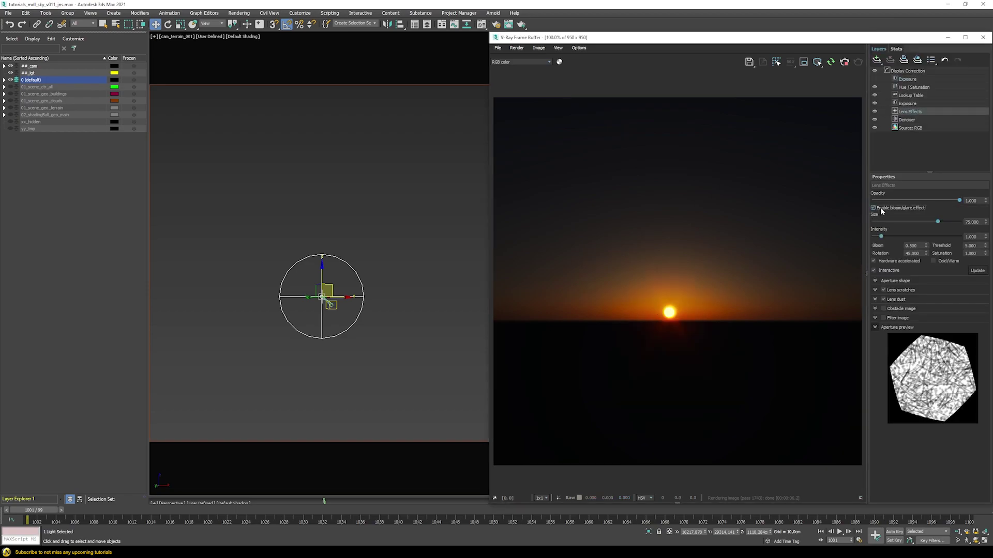
click(867, 274)
mouse_move(332, 288)
mouse_down()
mouse_move(327, 262)
mouse_move(288, 239)
mouse_move(339, 284)
mouse_up()
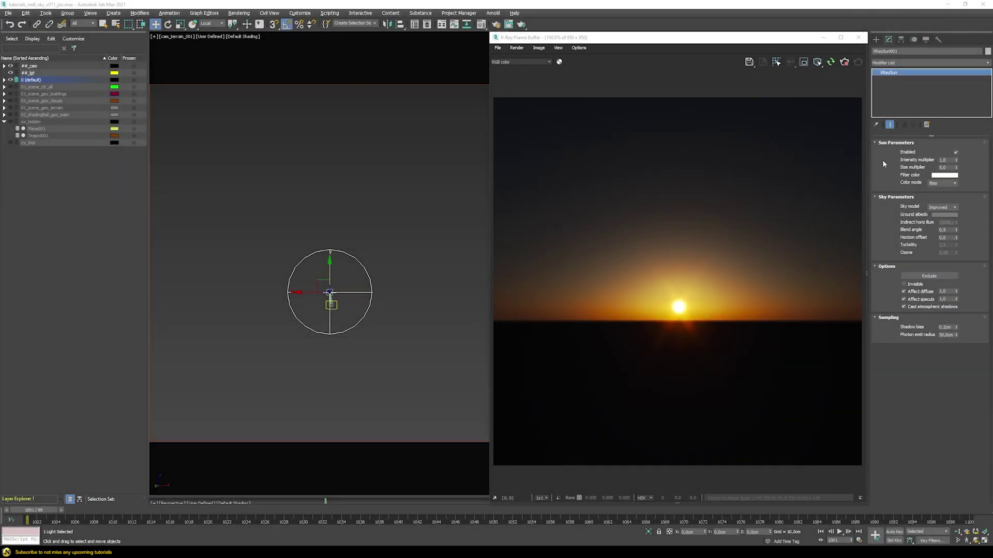
Step: Try a sun intensity multiplier of 5 and return it to 1
double_click(944, 159)
text(5)
key(Return)
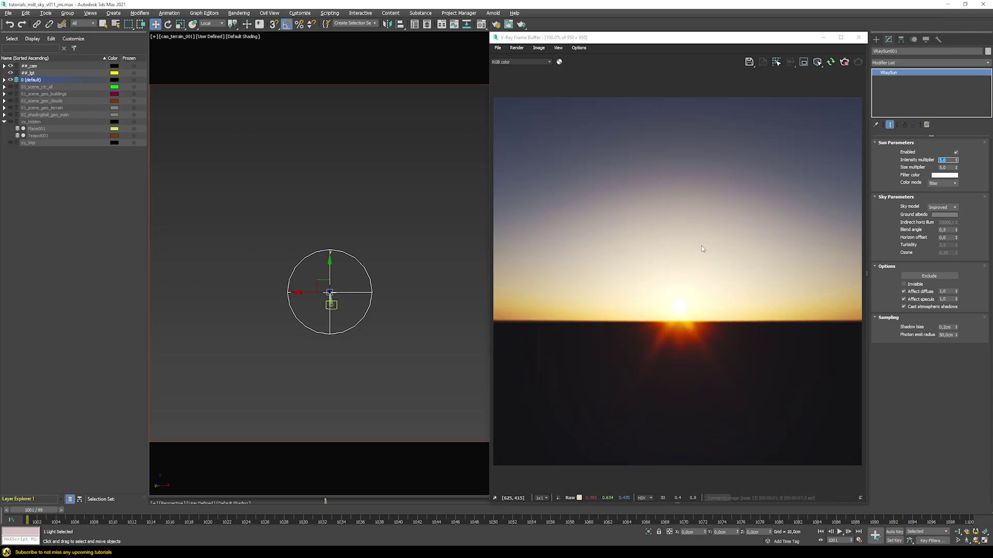
text(15)
key(Return)
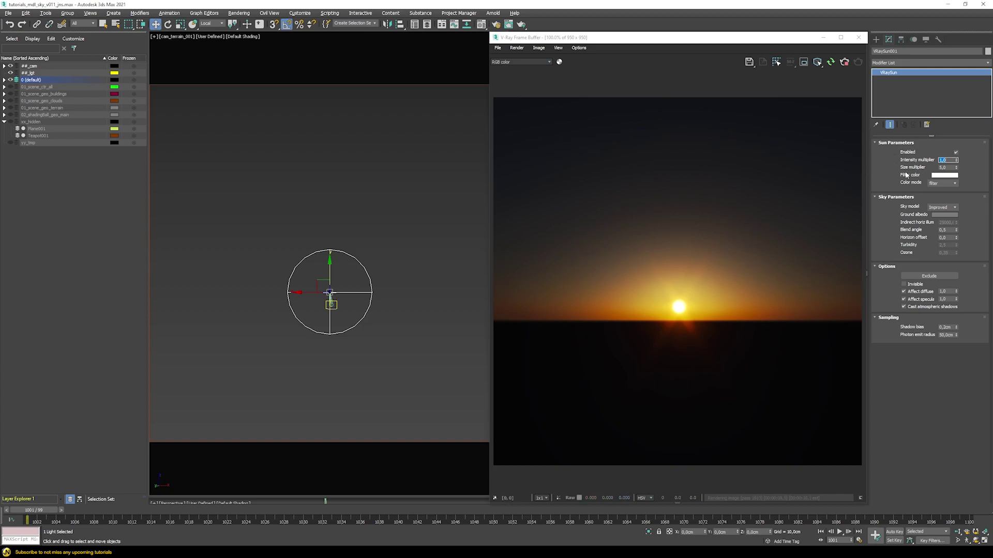
Step: Compare sun size multipliers of 1, 5 and 50, and set the size multiplier to 3
key(Tab)
text(1)
key(Return)
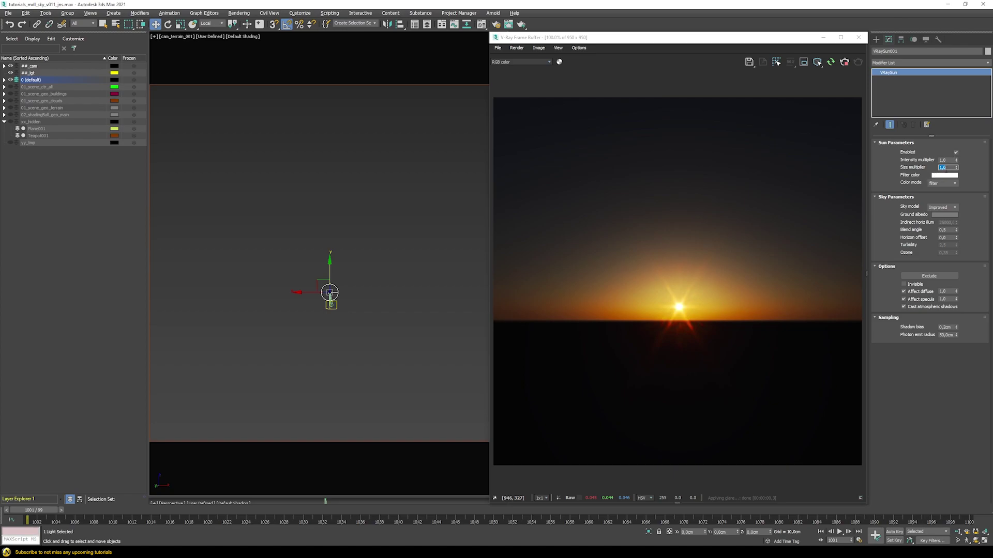
text(5)
key(Return)
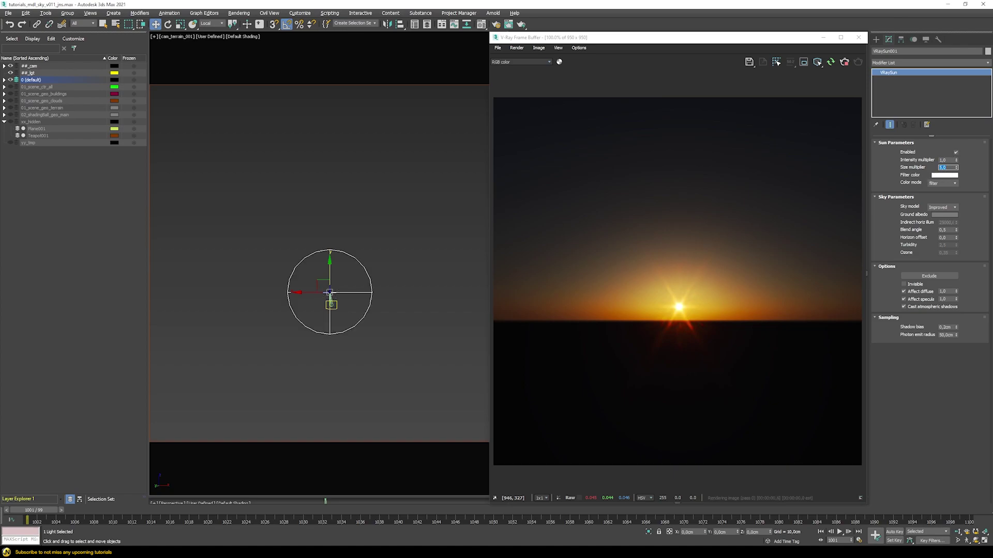
text(1)
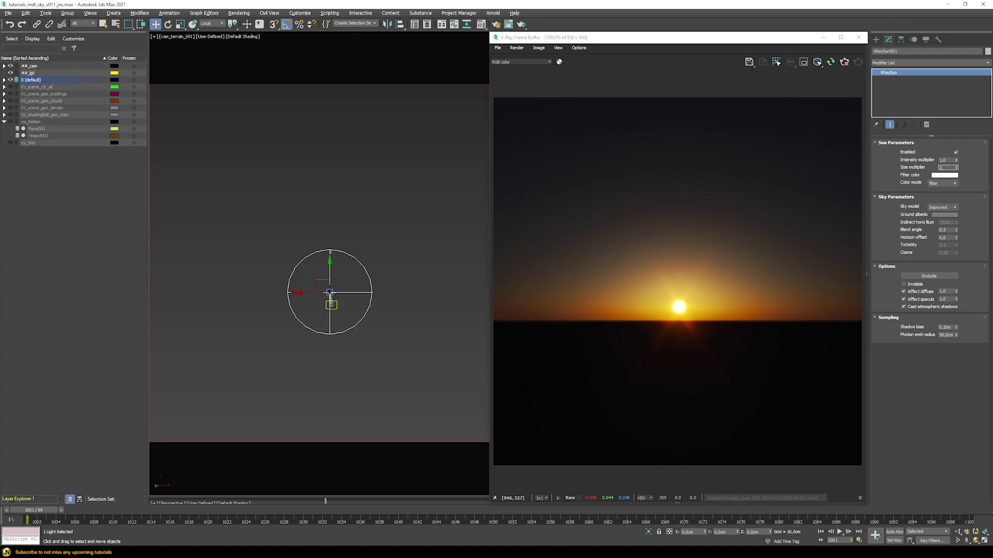
text(0)
key(Return)
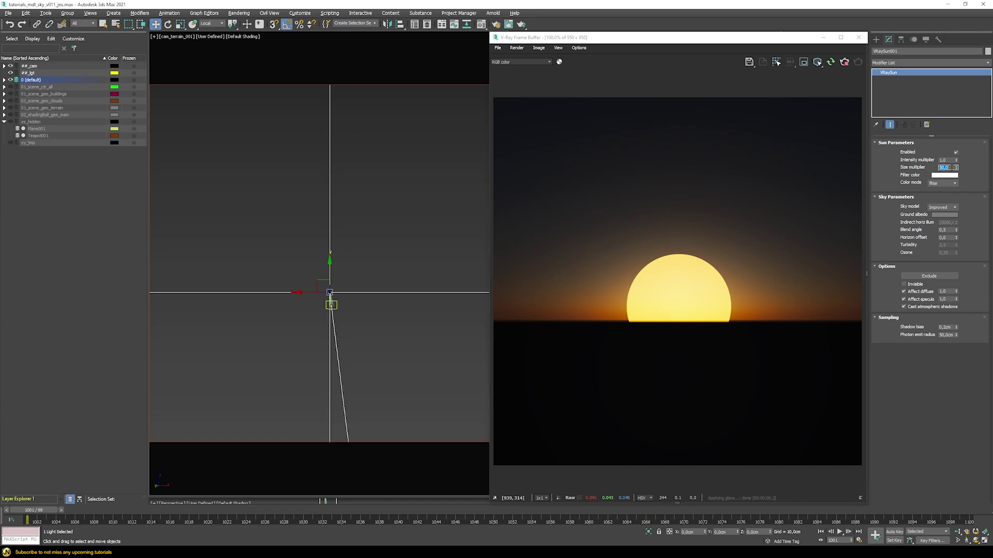
key(Return)
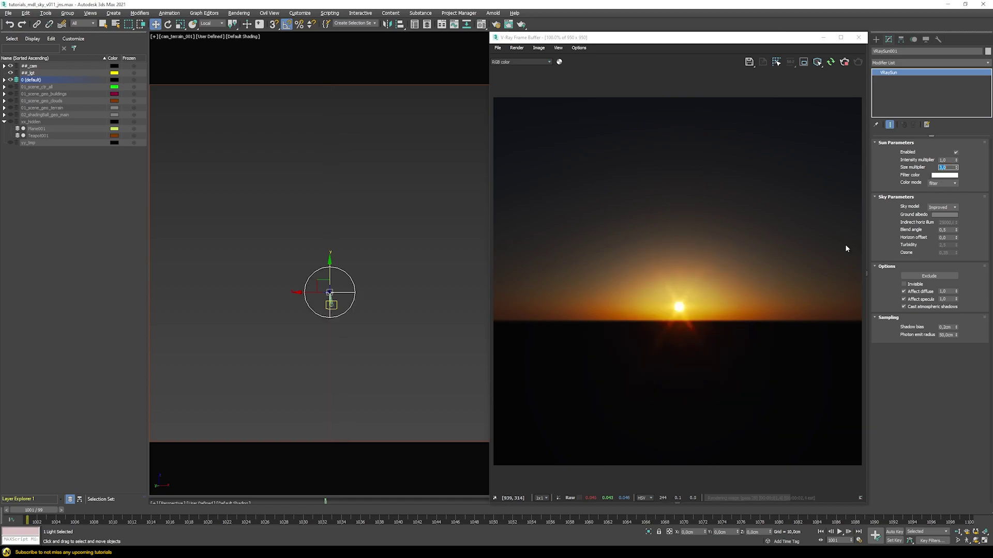
Step: Show the xx_hidden layer with the plane and teapot, and raise the sun high above the teapot
click(11, 122)
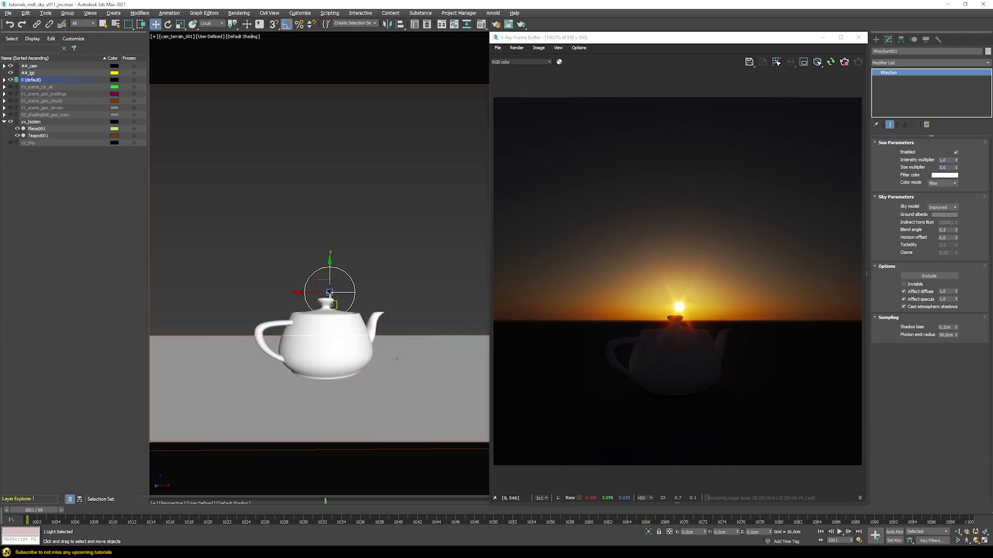
drag(318, 271, 318, 165)
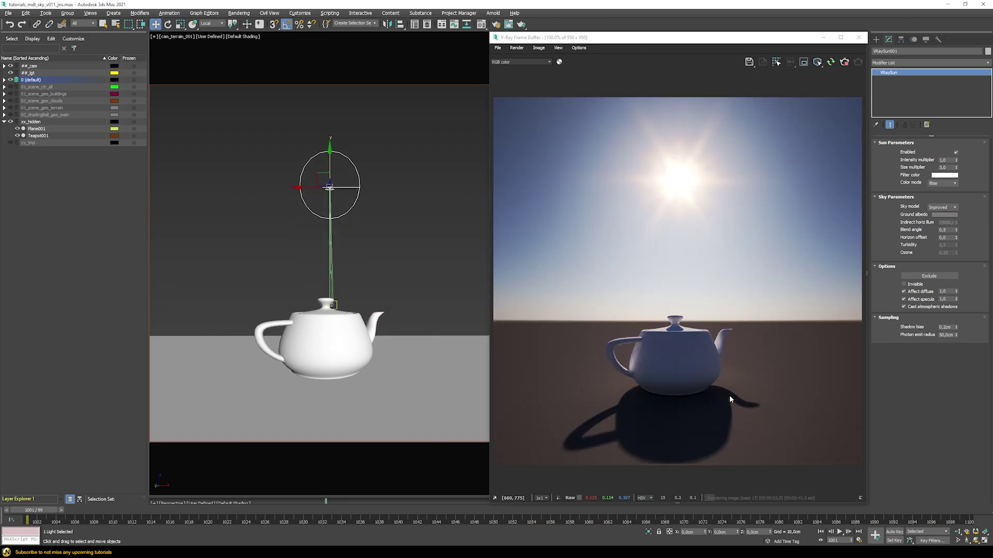
Step: Compare the teapot's shadow at sun size multipliers of 1, 0.1 and 5, and return the multiplier to 3
double_click(942, 168)
text(1)
key(Return)
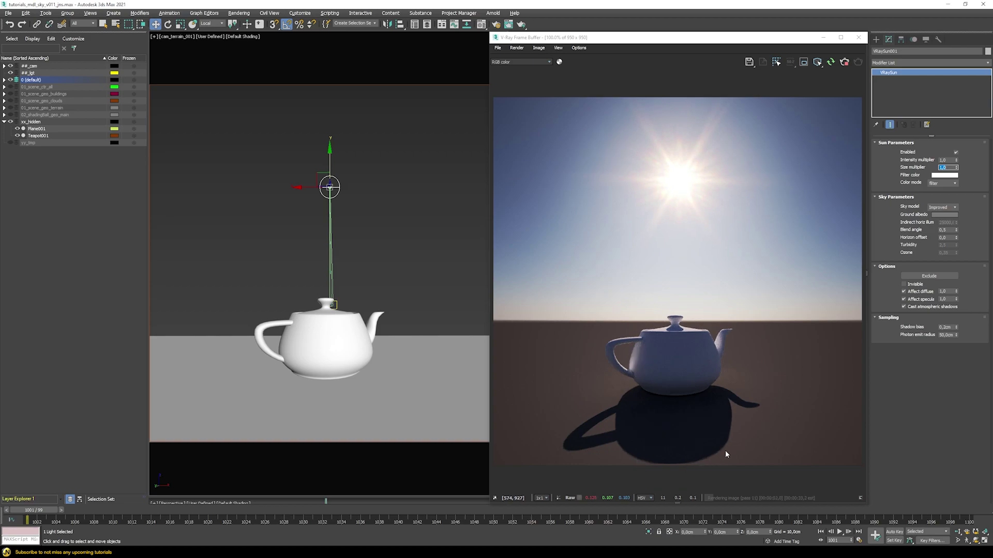
text(0,1)
key(Return)
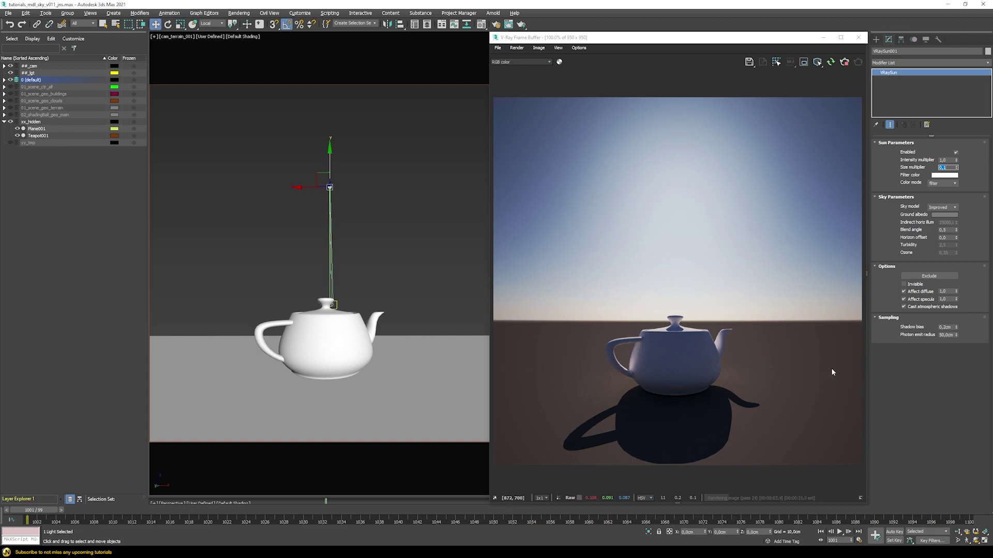
text(5)
key(Return)
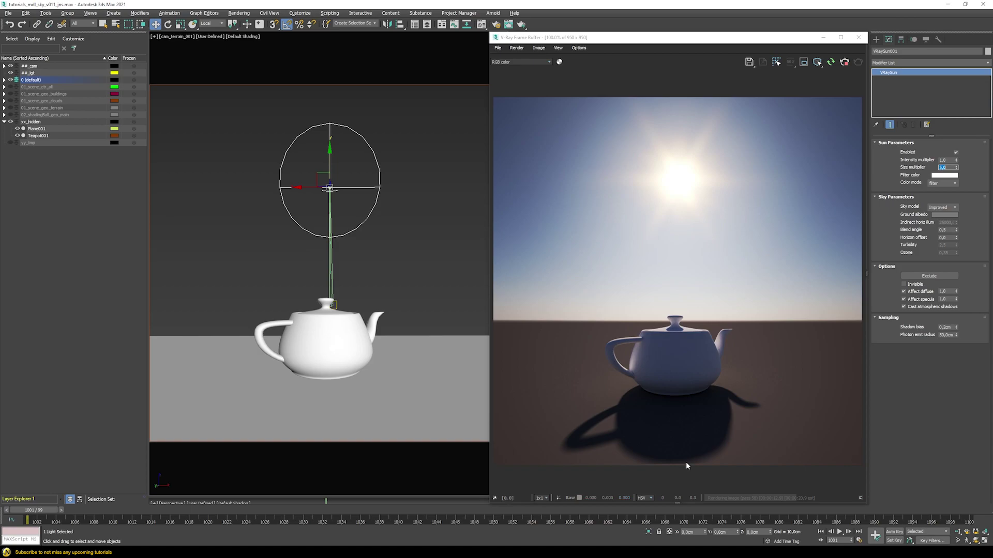
text(3)
key(Return)
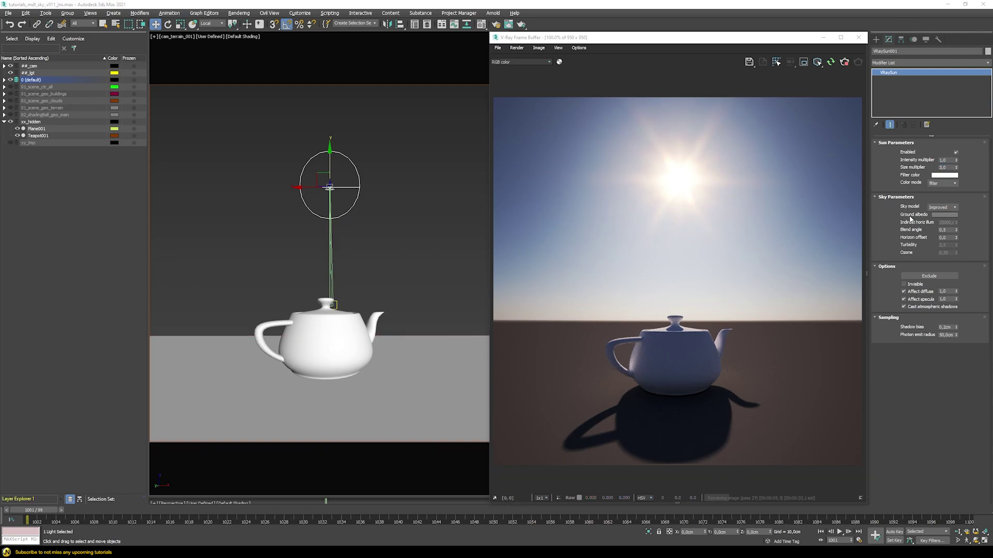
Step: Try a red ground albedo for the sky, and set it to a light orange with saturation 177
click(938, 213)
click(300, 86)
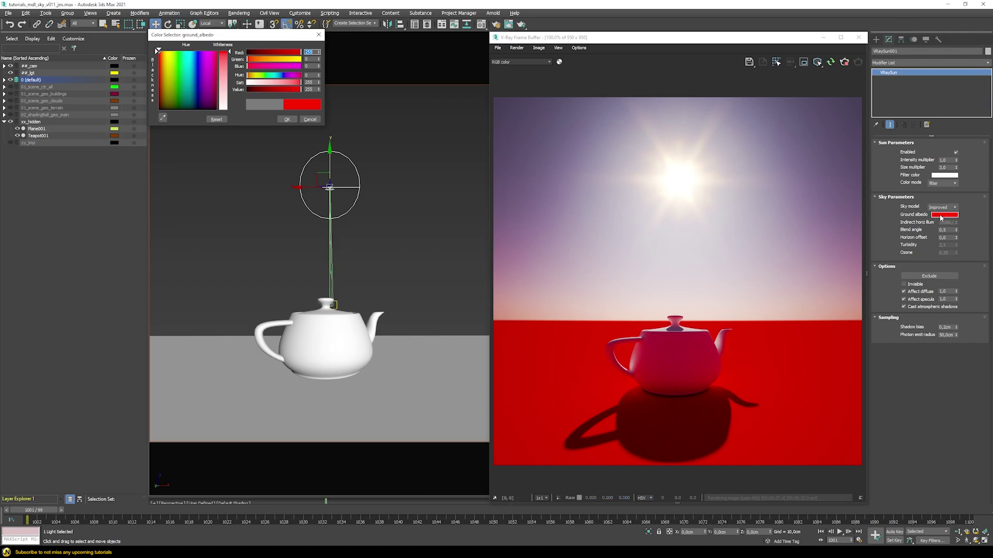
click(250, 76)
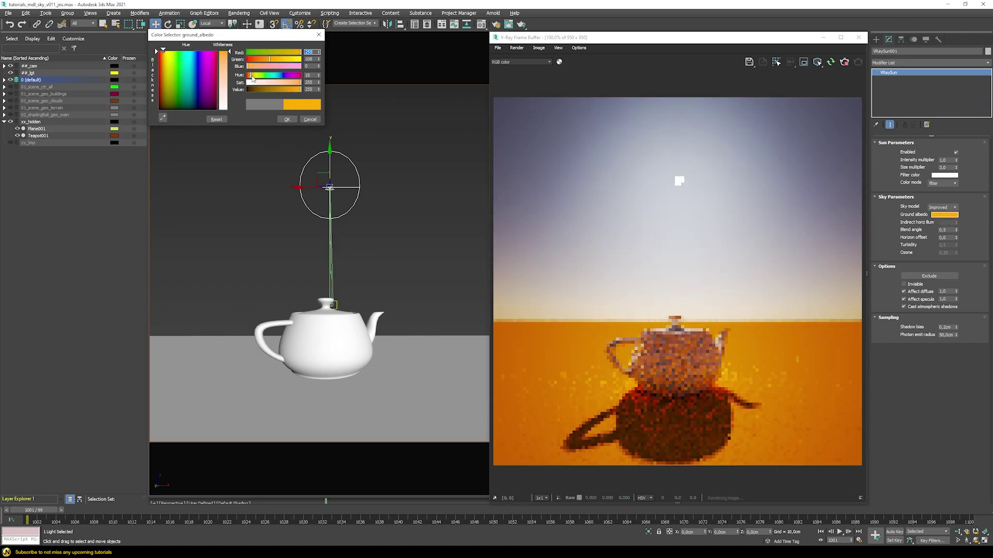
click(288, 82)
drag(288, 82, 284, 82)
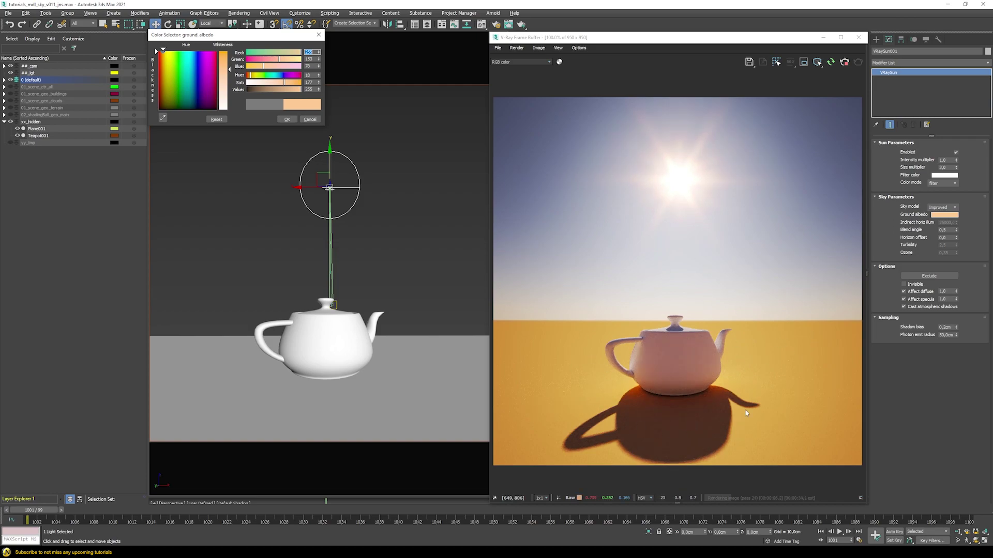
click(288, 120)
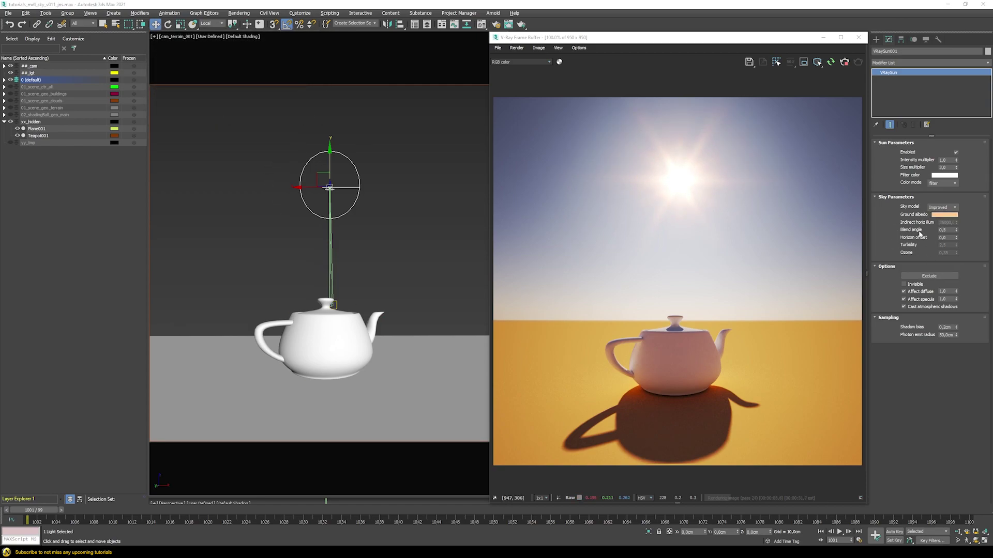
Step: Try a larger blend angle and a horizon offset of 11.46 for the sky, and undo both changes
drag(957, 231, 913, 236)
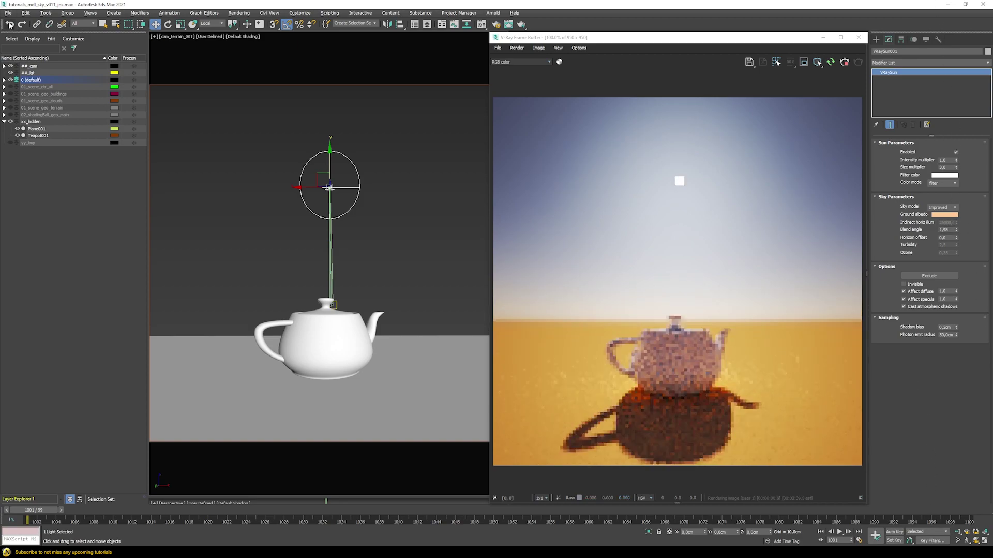
drag(956, 238, 901, 381)
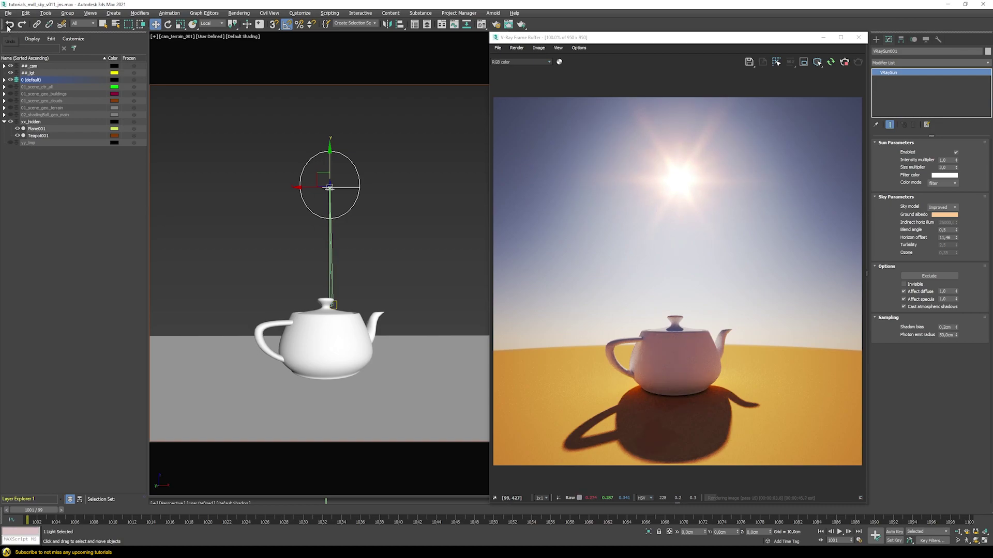
key(ctrl+z)
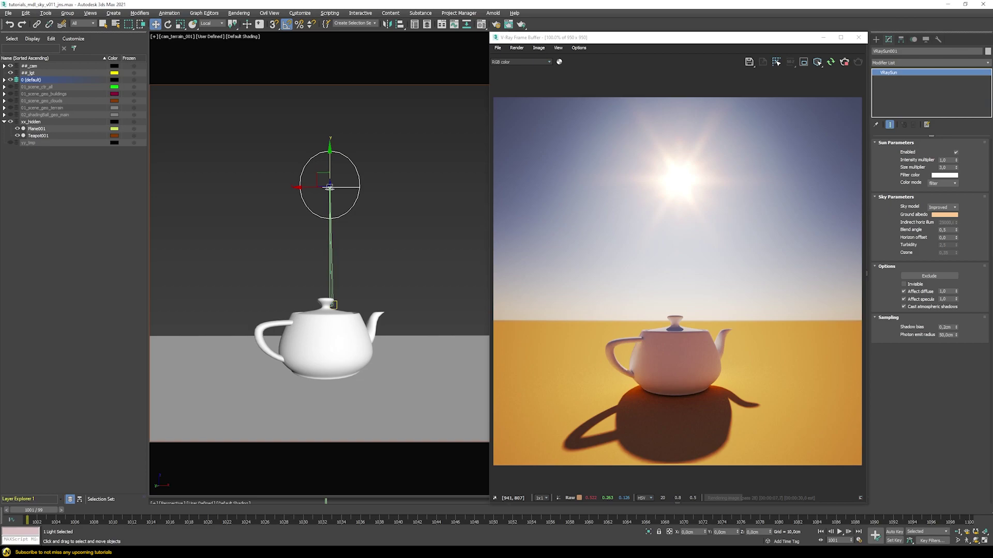
Step: Hide the teapot layer and show the 01_scene_geo_terrain and 01_scene_geo_buildings layers
click(5, 122)
click(10, 121)
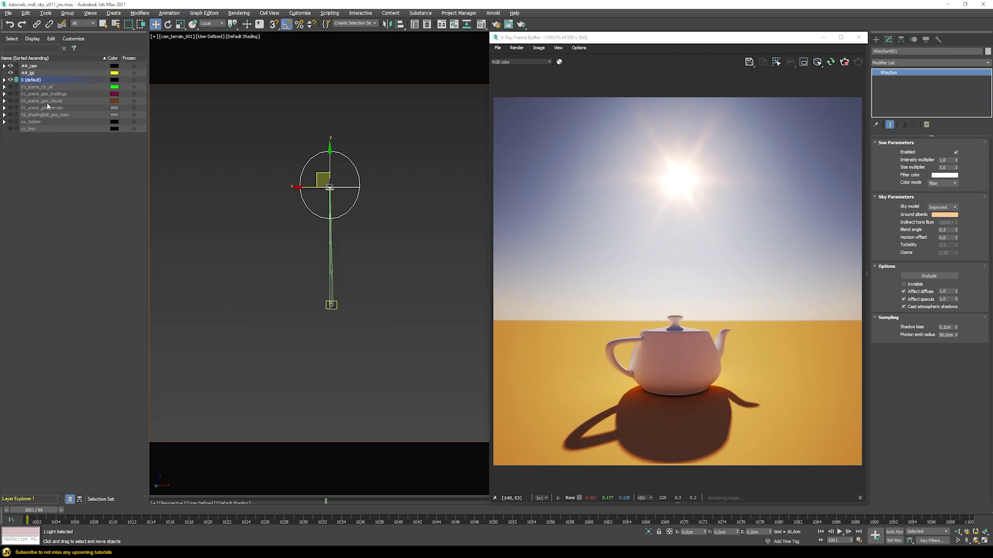
click(10, 108)
click(11, 94)
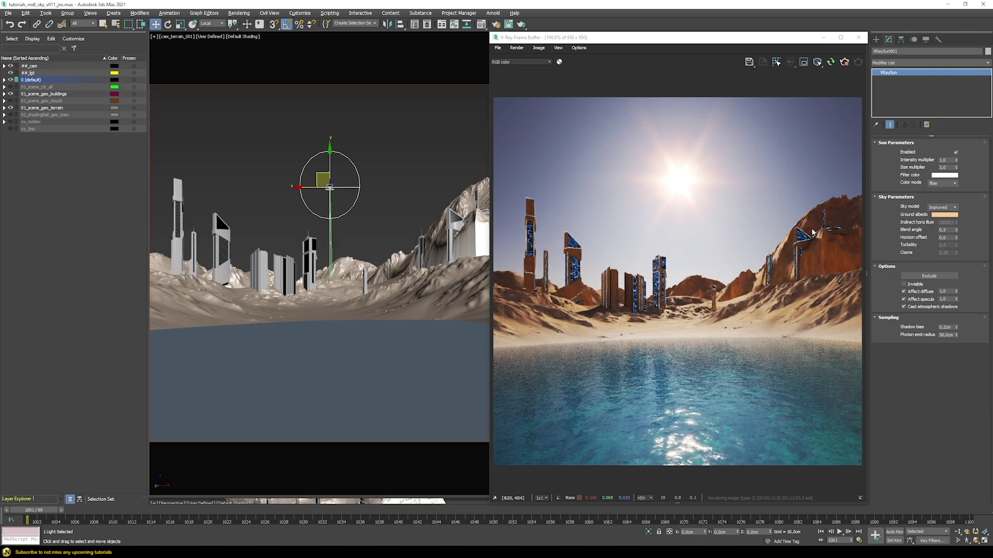
Step: Tone down the orange ground albedo by setting its saturation to 80 and its value to 220
click(940, 218)
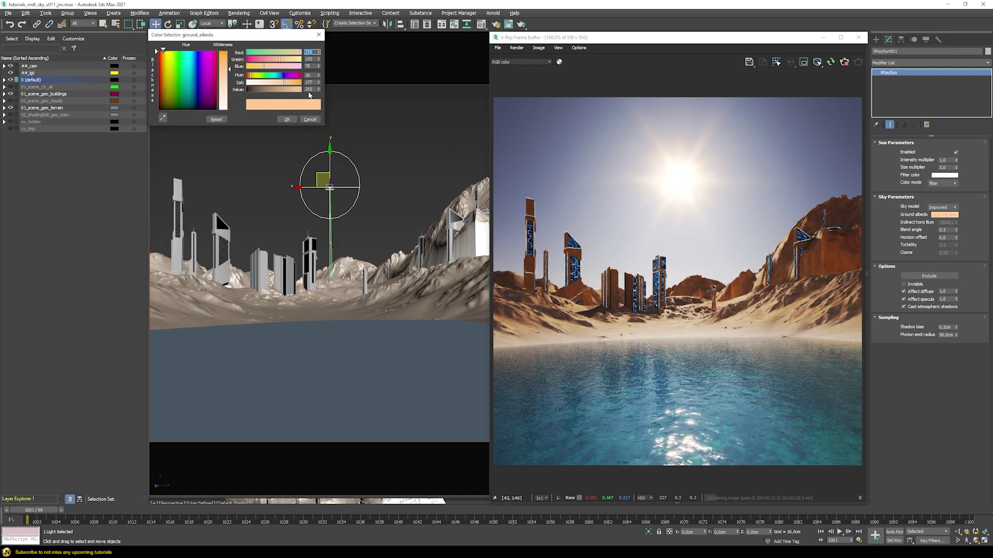
text(80)
key(Return)
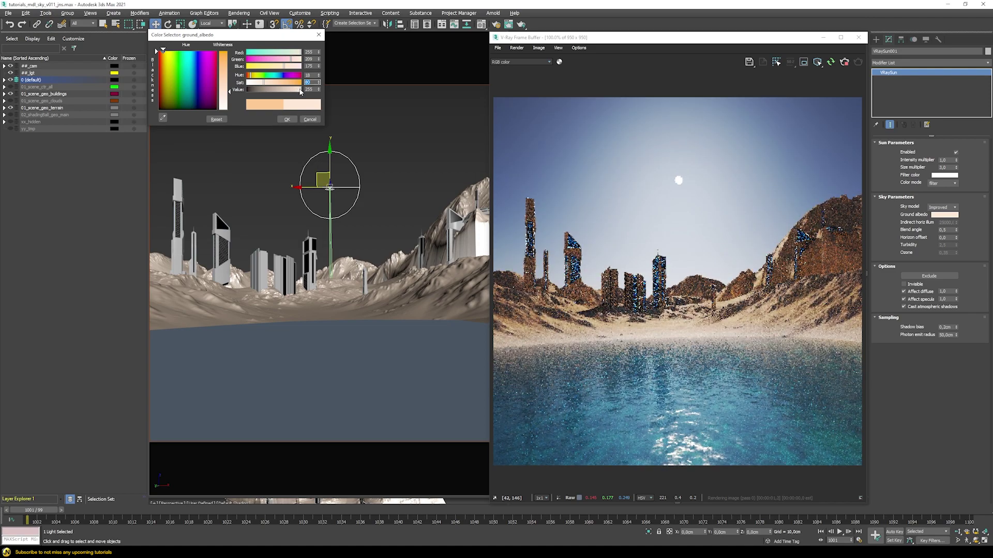
key(Tab)
text(220)
key(Return)
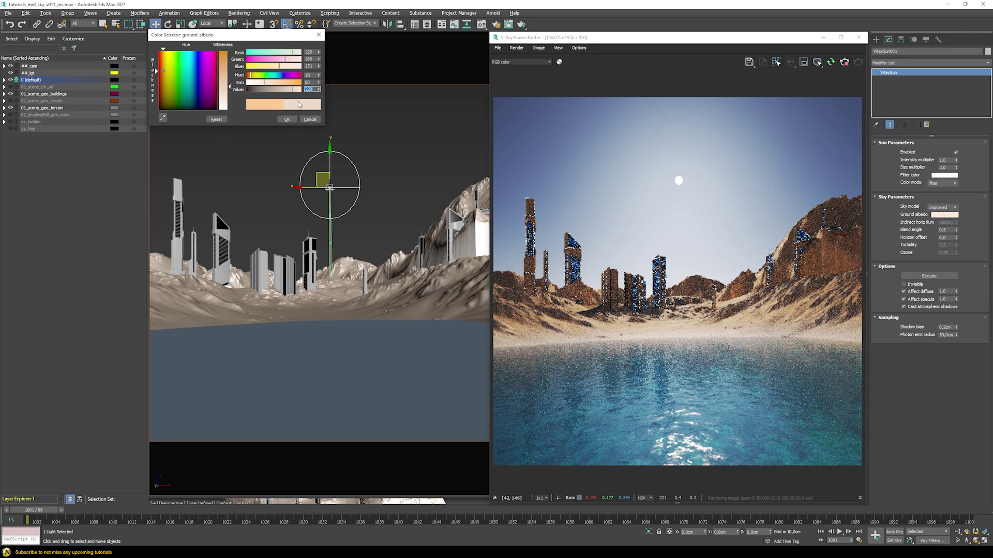
click(286, 119)
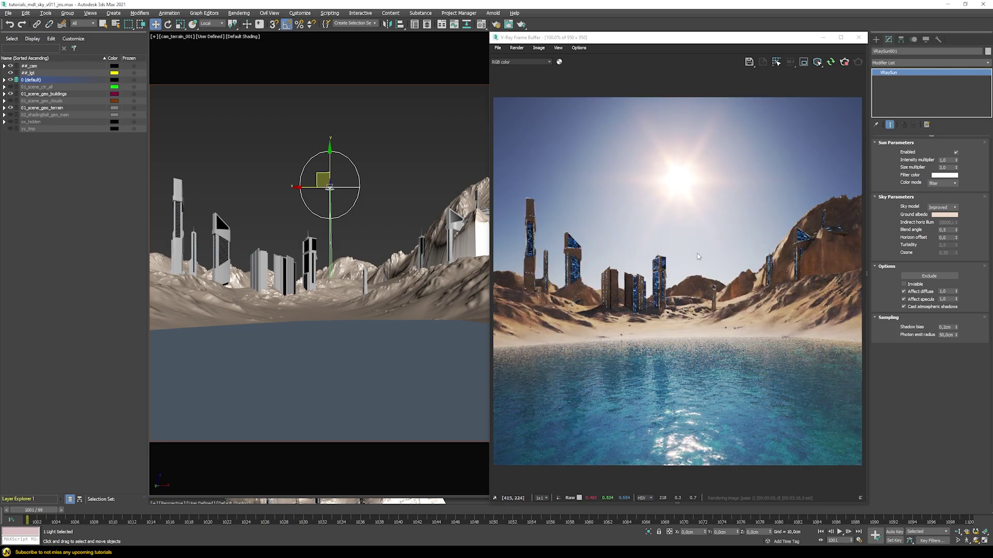
Step: Lower the sun and move it sideways so it shines from behind the second tall tower
drag(293, 186, 268, 206)
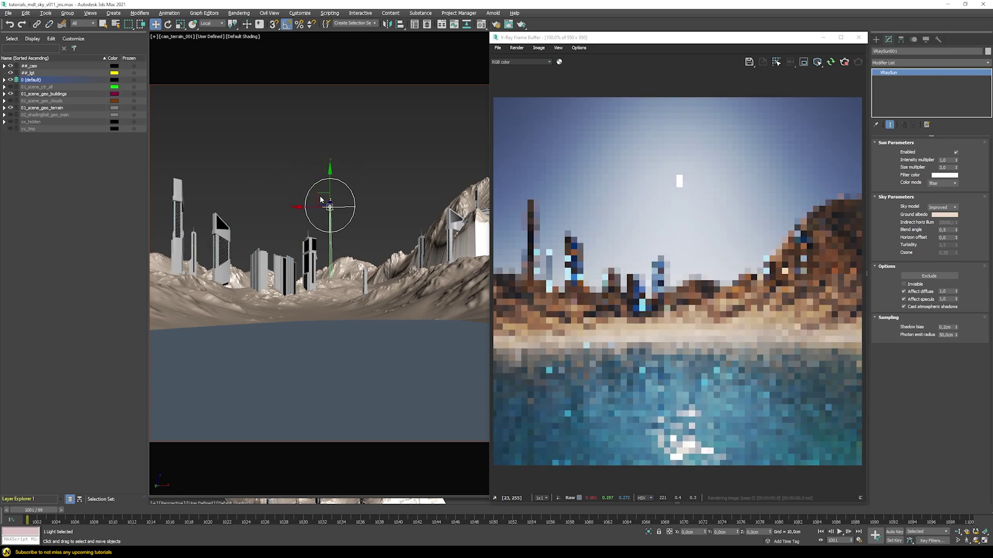
drag(319, 192, 242, 228)
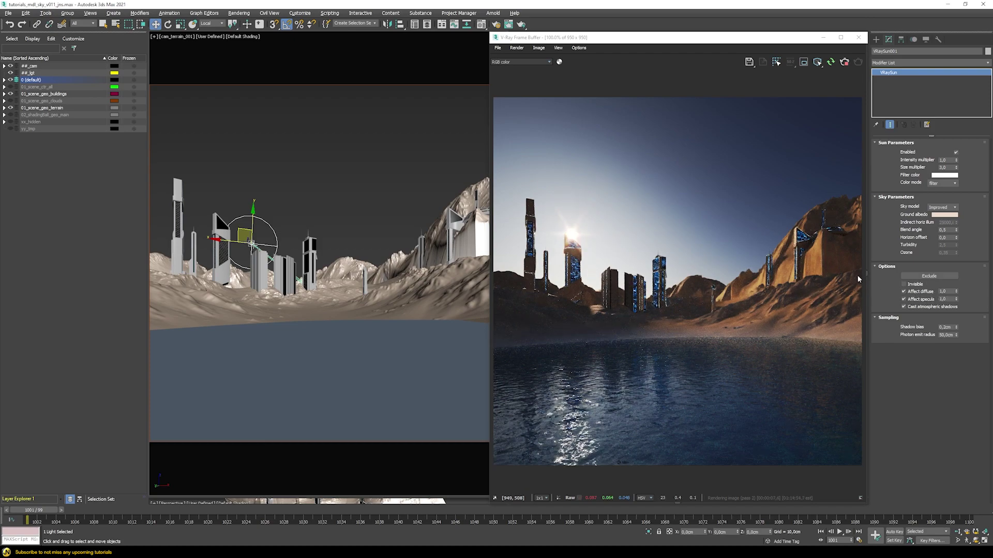
Step: Set the sun's Affect diffuse amount to 2, compare it with a lower value, and return it to 2
double_click(945, 291)
text(2)
key(Return)
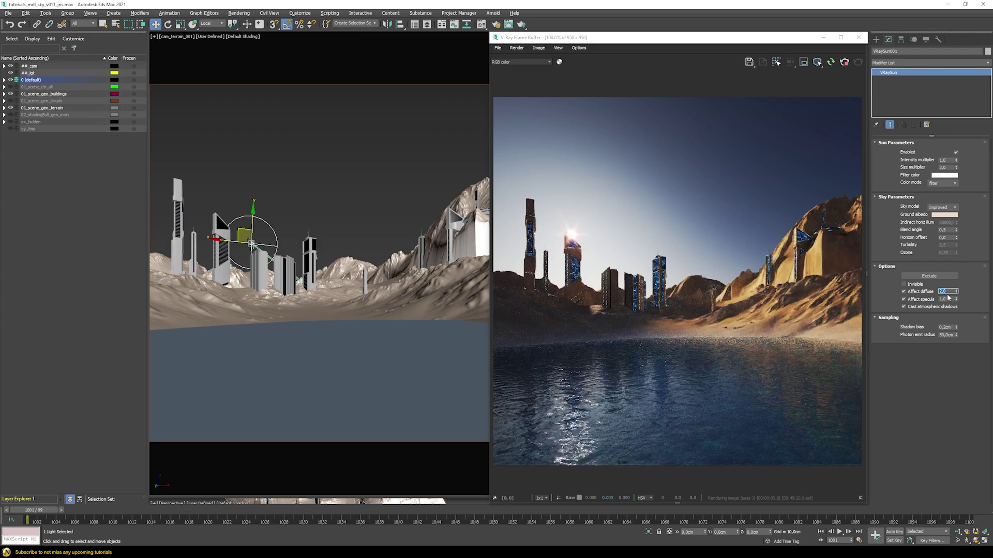
key(Return)
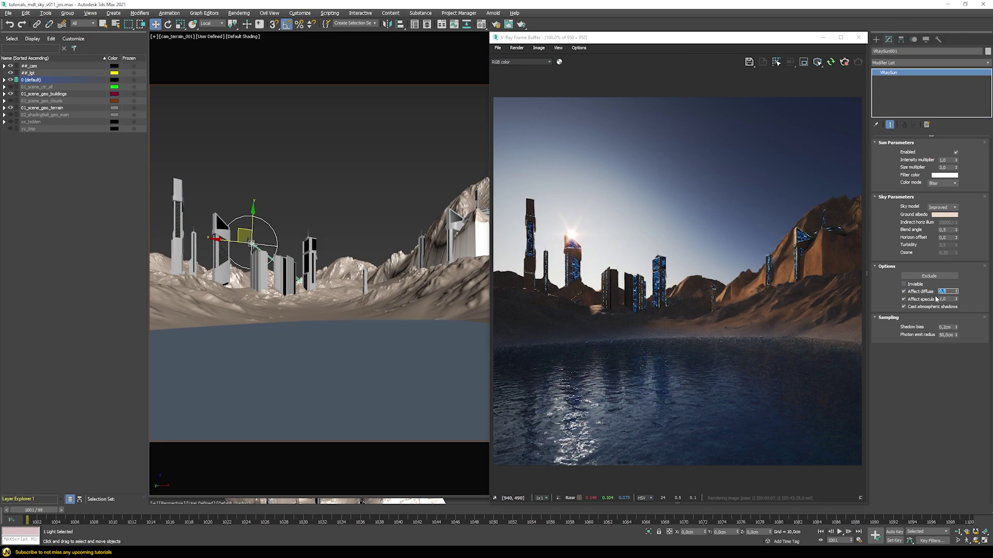
text(2)
key(Return)
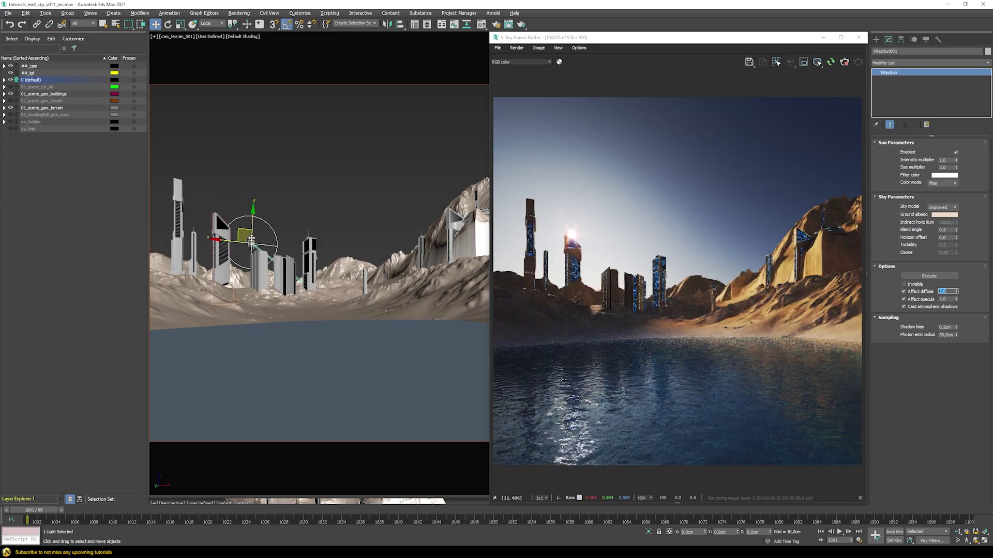
Step: Raise the sun and shift it sideways so it shines above the second tall tower, and inspect the distant mountains in the render
drag(250, 242, 239, 228)
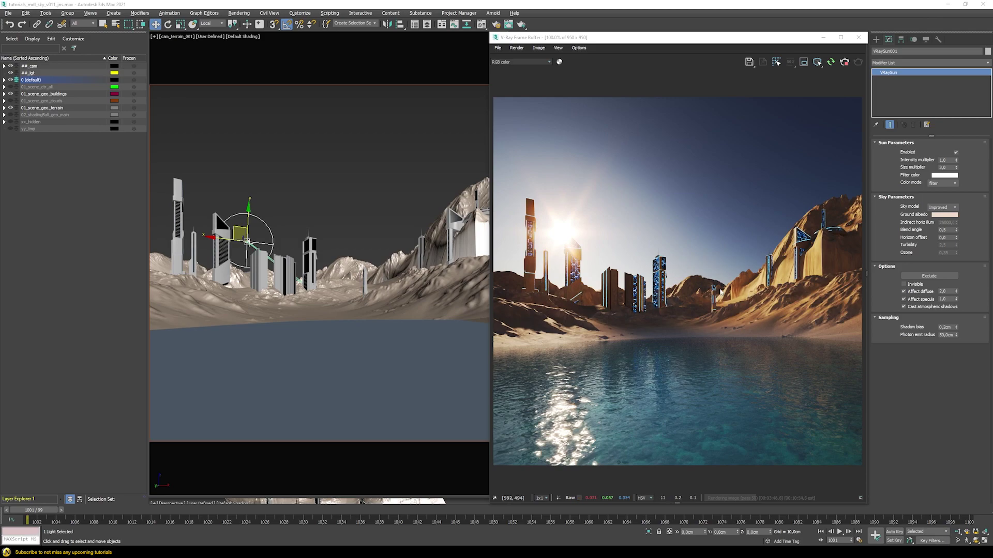
scroll(724, 269, up, 2)
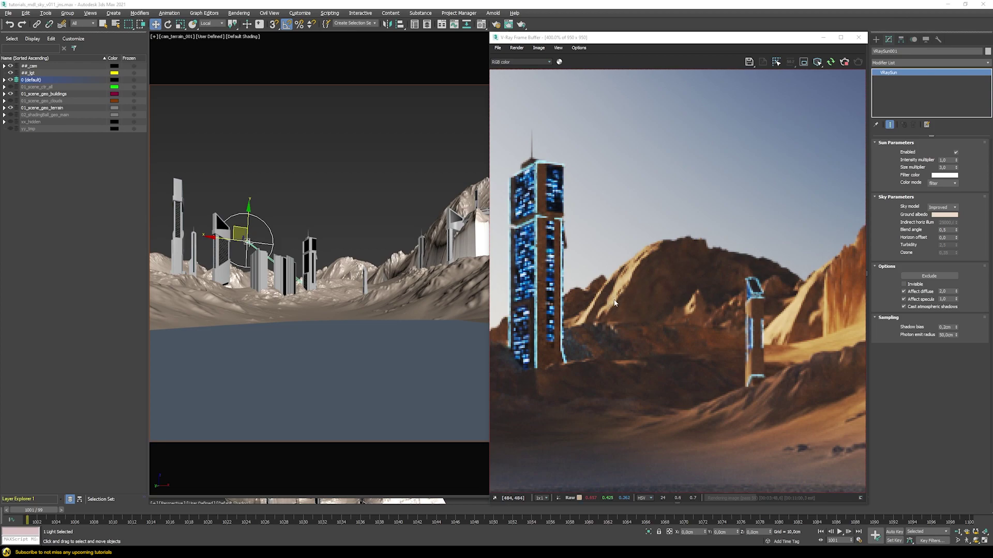
scroll(654, 285, down, 2)
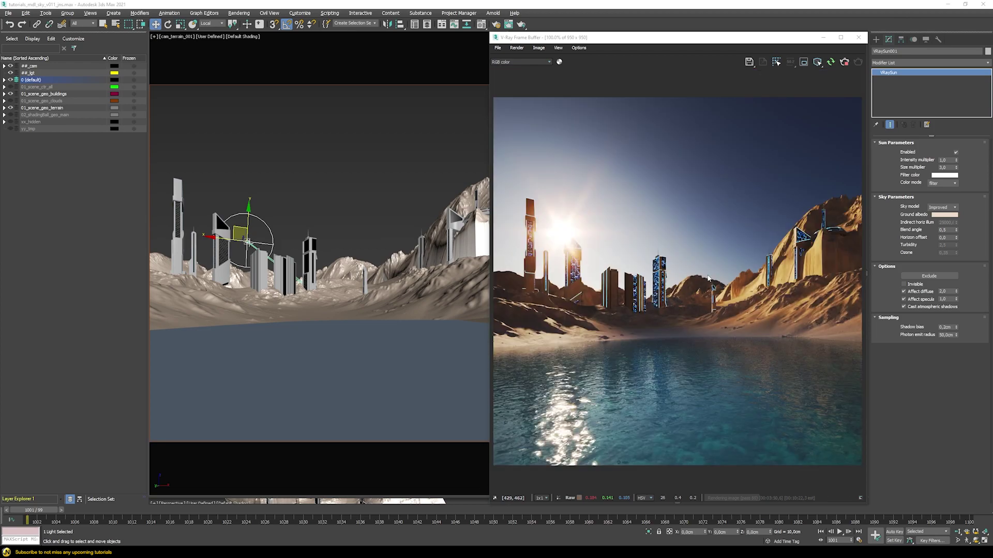
scroll(694, 295, up, 2)
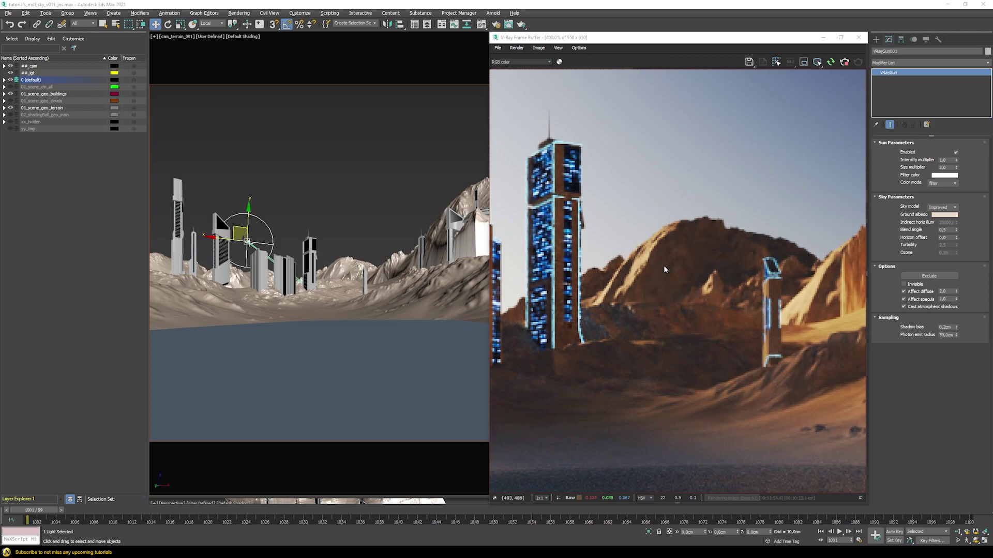
scroll(668, 288, down, 2)
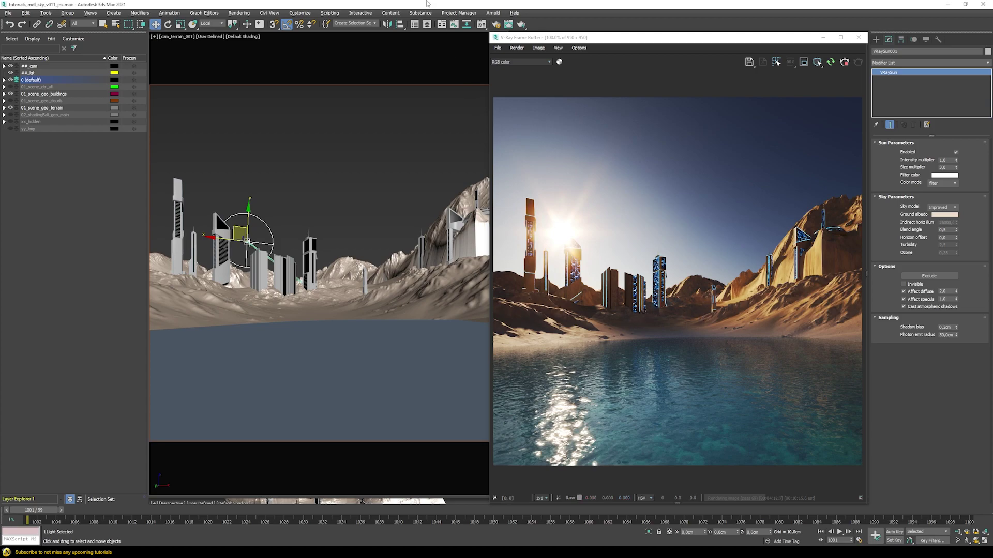
Step: Add a VRayAerialPerspective atmosphere effect to the environment and restart the interactive render
key(8)
scroll(383, 290, down, 5)
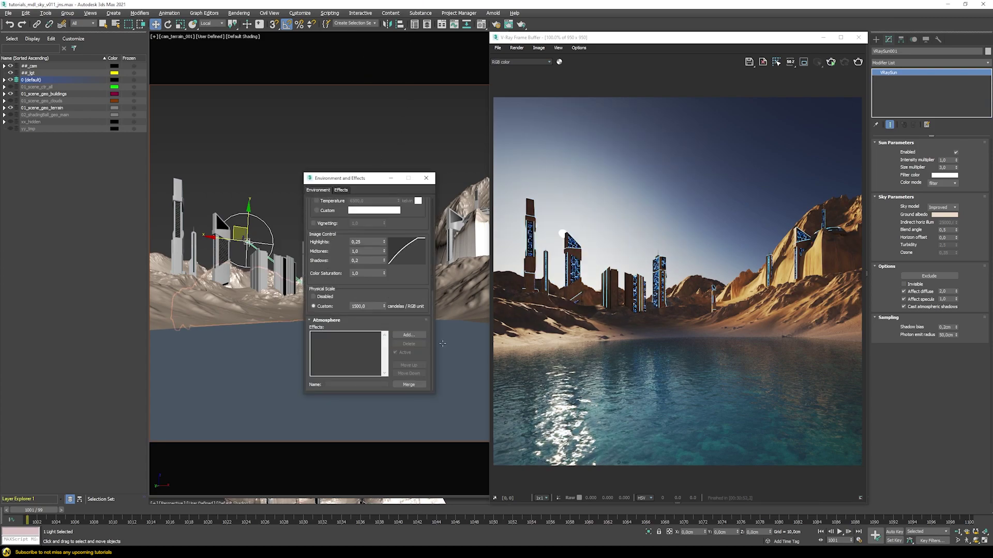
click(412, 337)
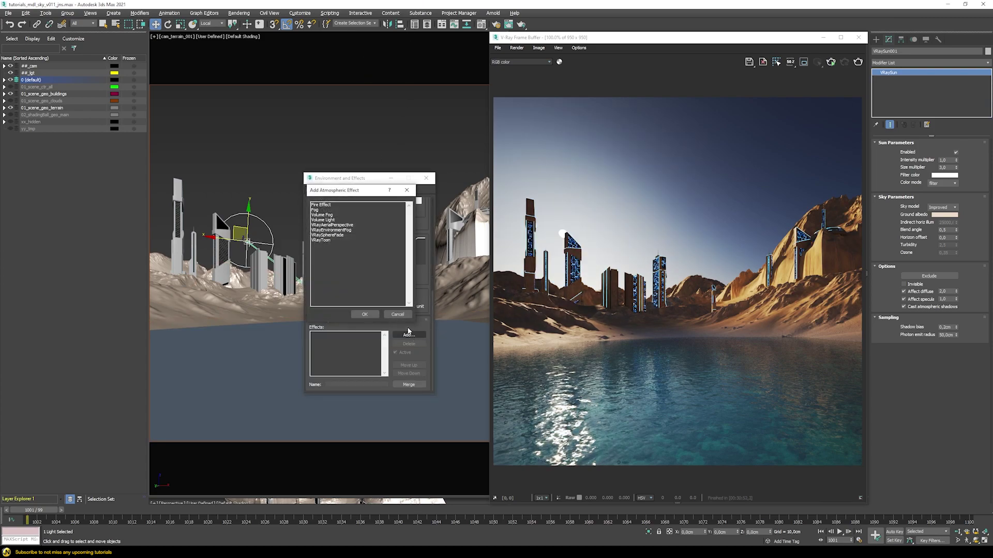
double_click(331, 225)
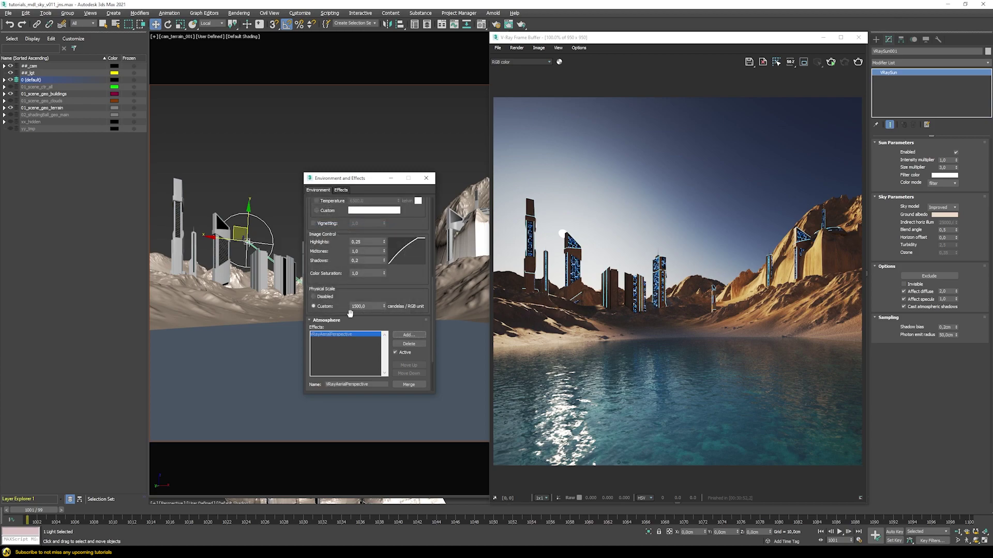
scroll(313, 267, down, 3)
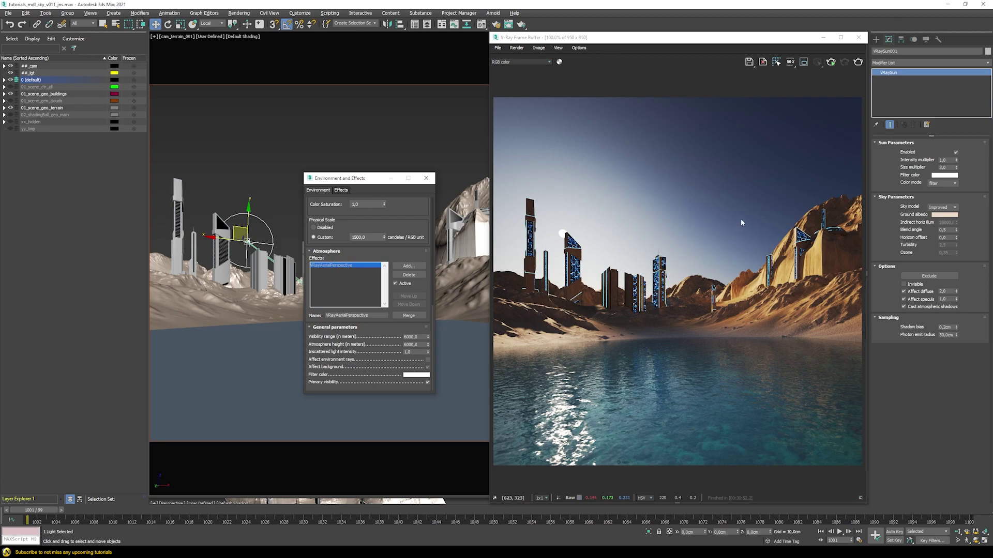
click(831, 62)
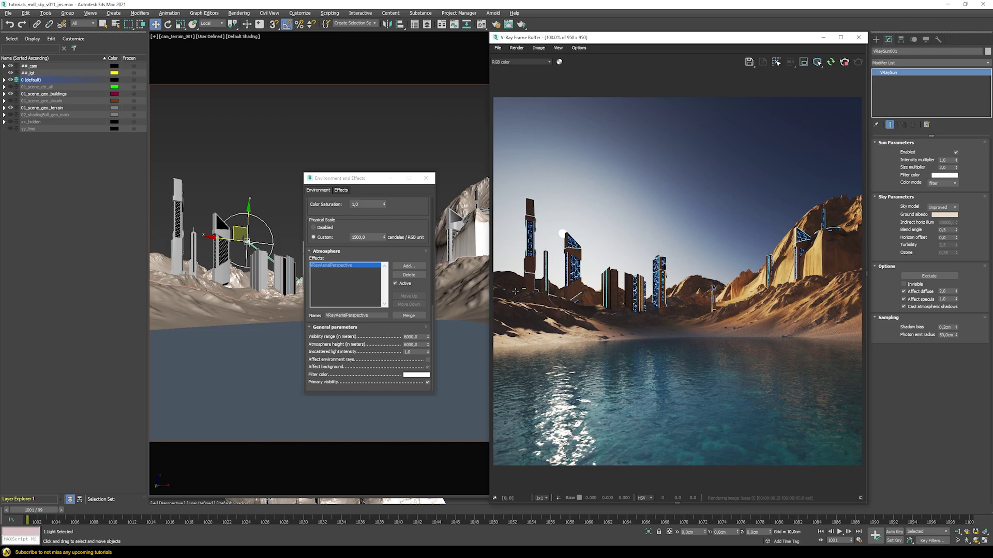
scroll(690, 286, up, 2)
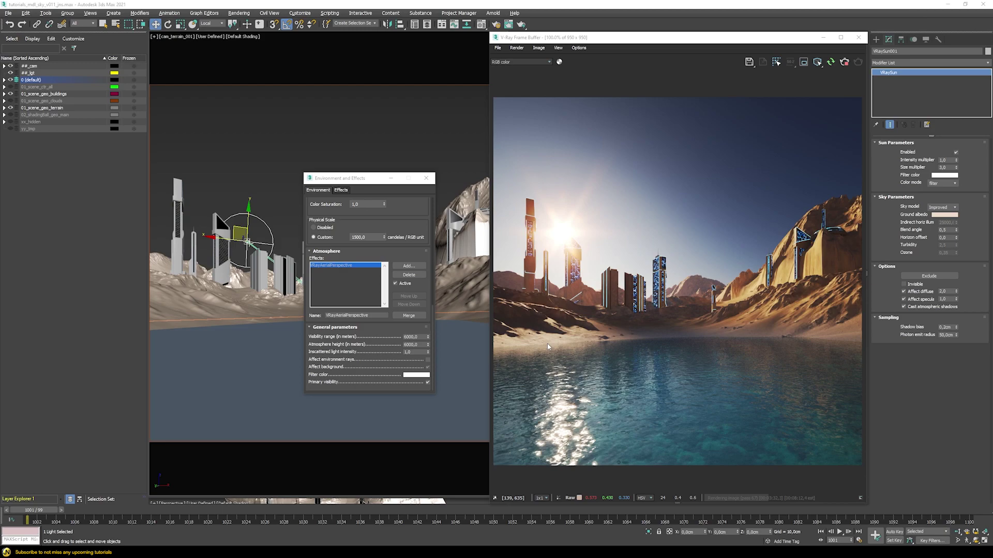
Step: Set the aerial perspective's visibility range to 150 m and its atmosphere height to 3 m, comparing the height with 4 m
drag(400, 336, 400, 331)
double_click(409, 337)
text(150)
key(Return)
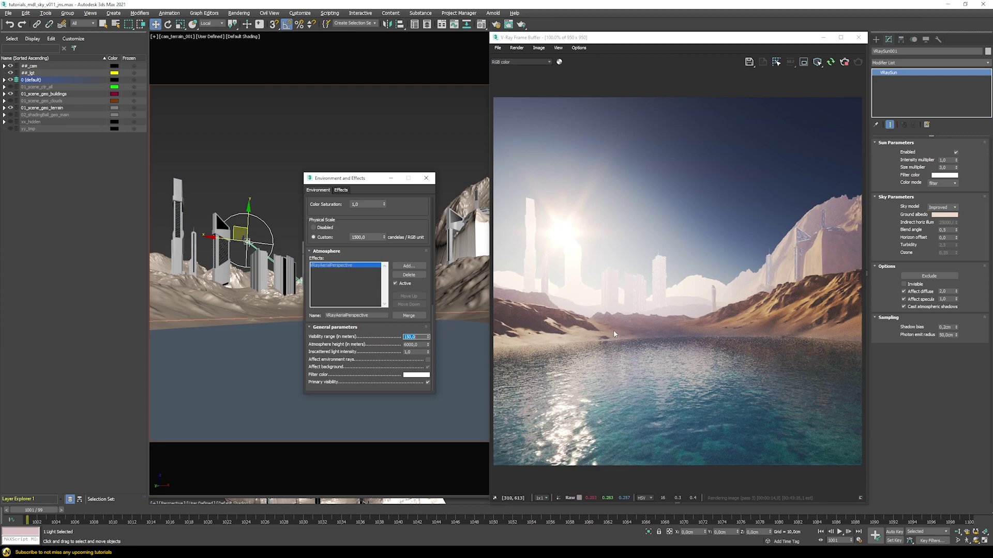
click(412, 345)
text(3)
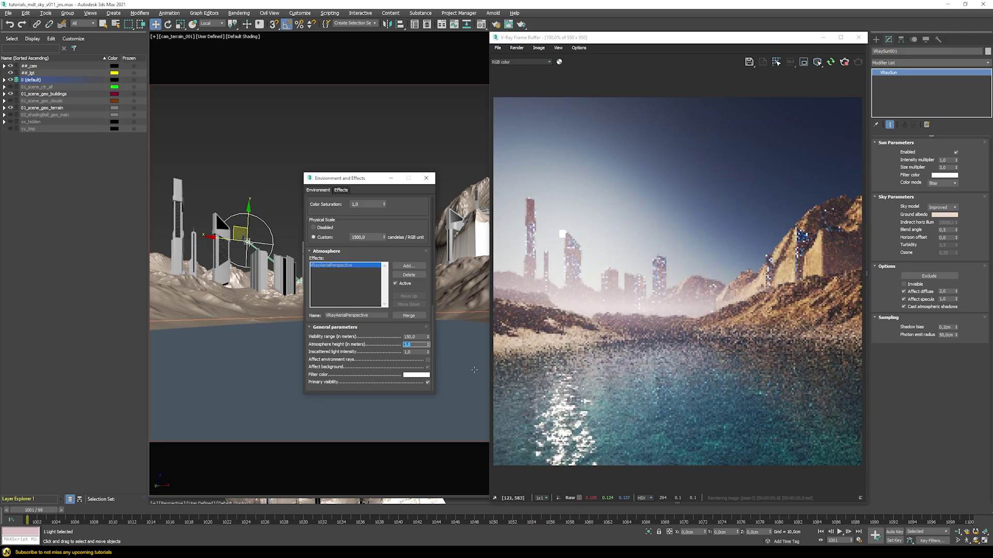
text(4)
key(Return)
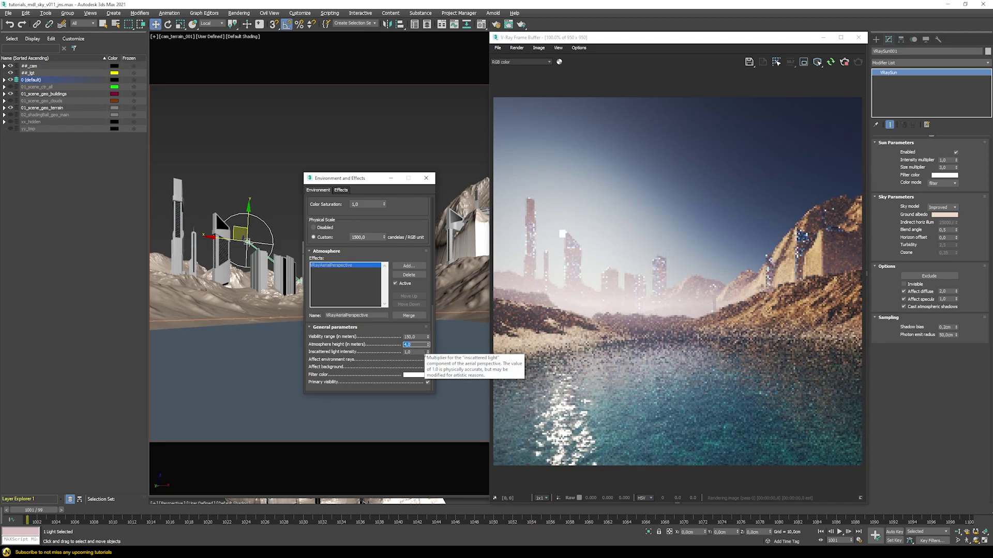
text(3)
key(Return)
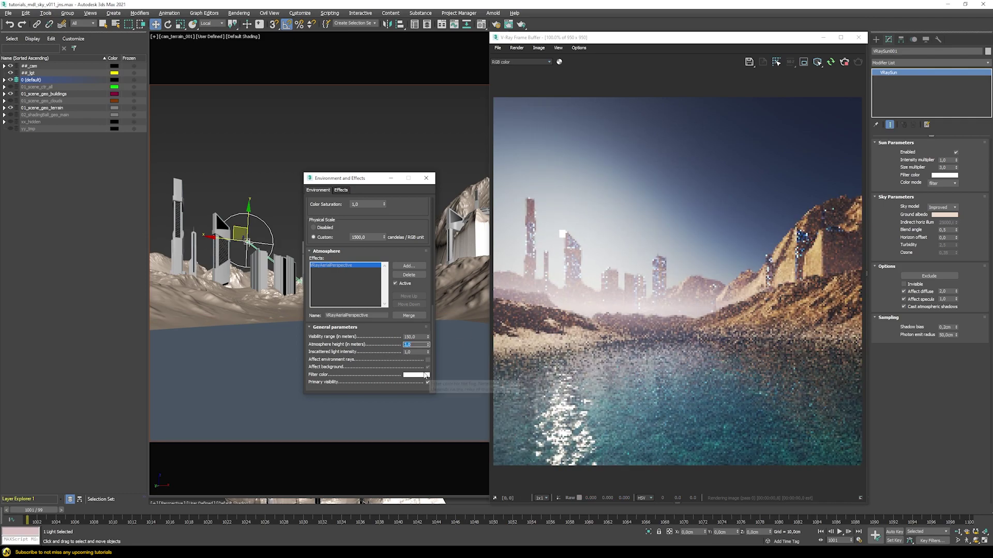
Step: Tint the aerial perspective's filter color a pale warm orange with a saturation of about 108
double_click(410, 353)
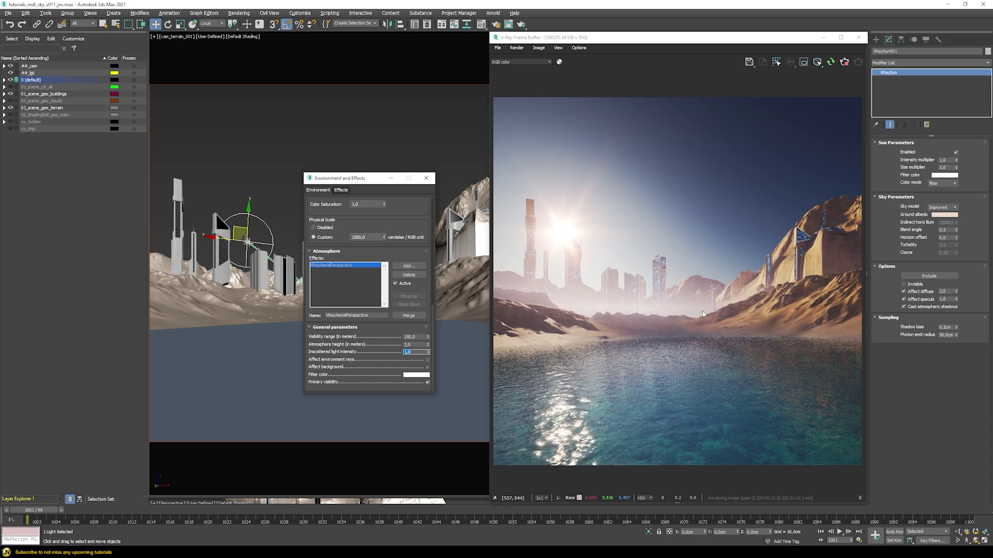
click(416, 375)
drag(247, 83, 269, 84)
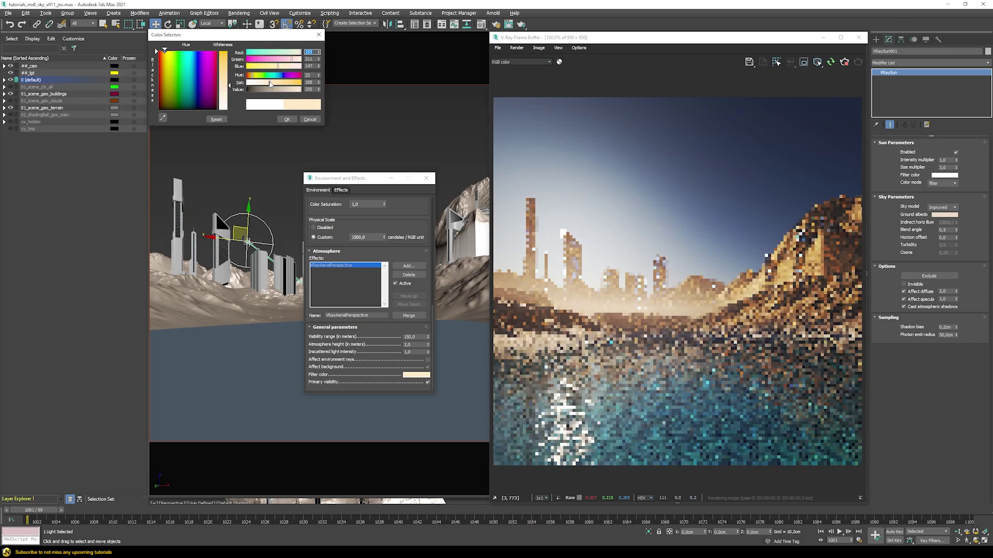
click(287, 119)
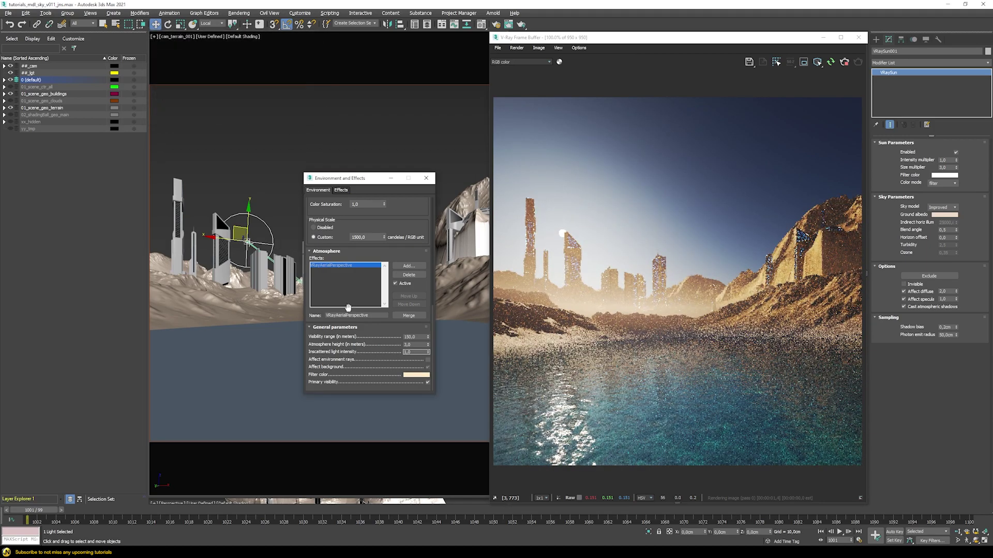
Step: Set the aerial perspective's inscattered light intensity to 0,75 and its visibility range to 200 m
double_click(406, 352)
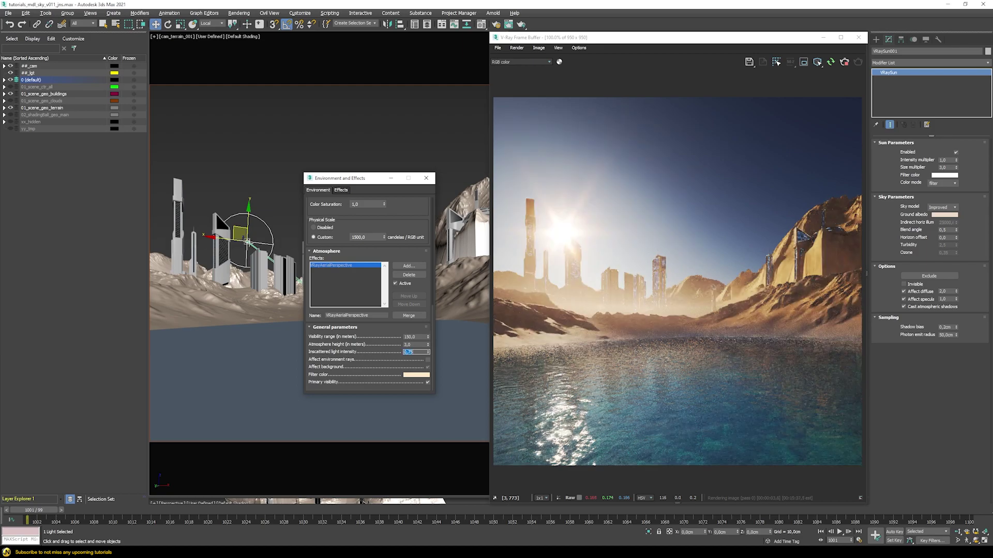
text(0,75)
key(Return)
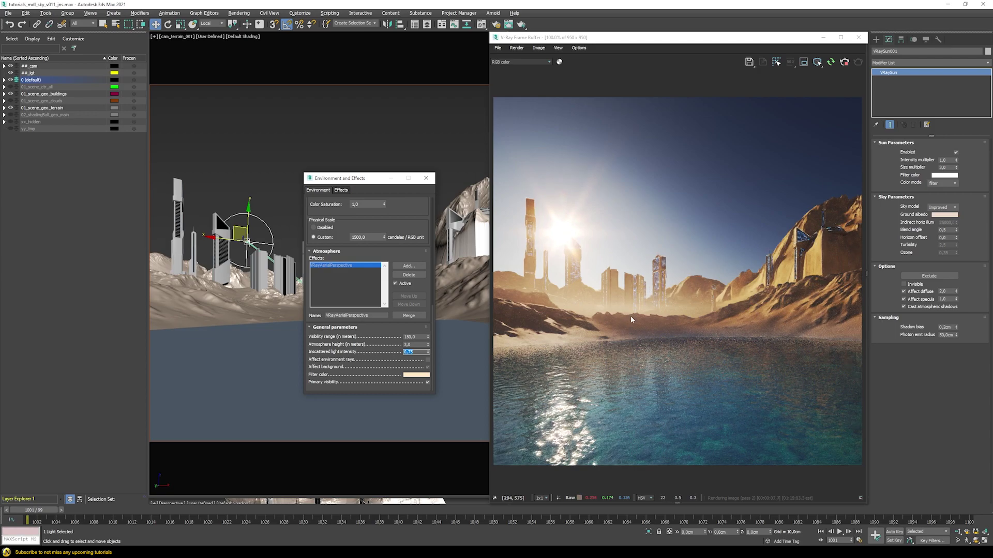
double_click(411, 336)
text(200)
key(Return)
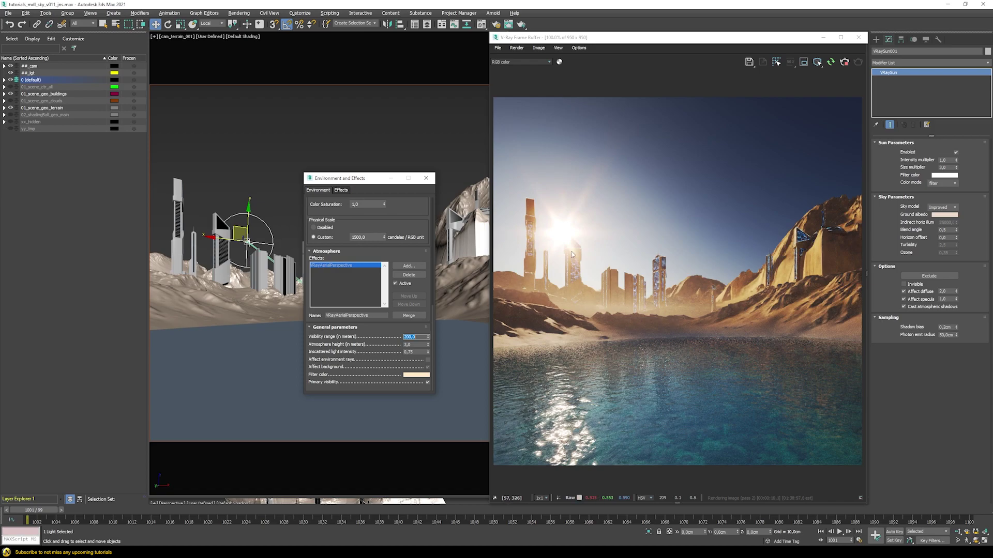
Step: Lower the sun to the horizon, try it behind the mountain and undo that, and place it higher beside the first tall tower
drag(239, 231, 234, 259)
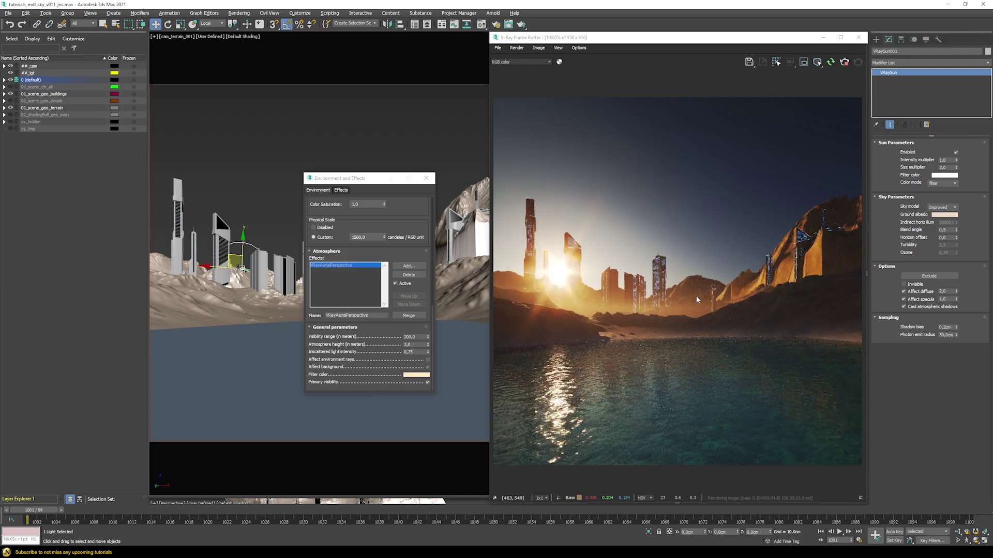
drag(273, 263, 672, 258)
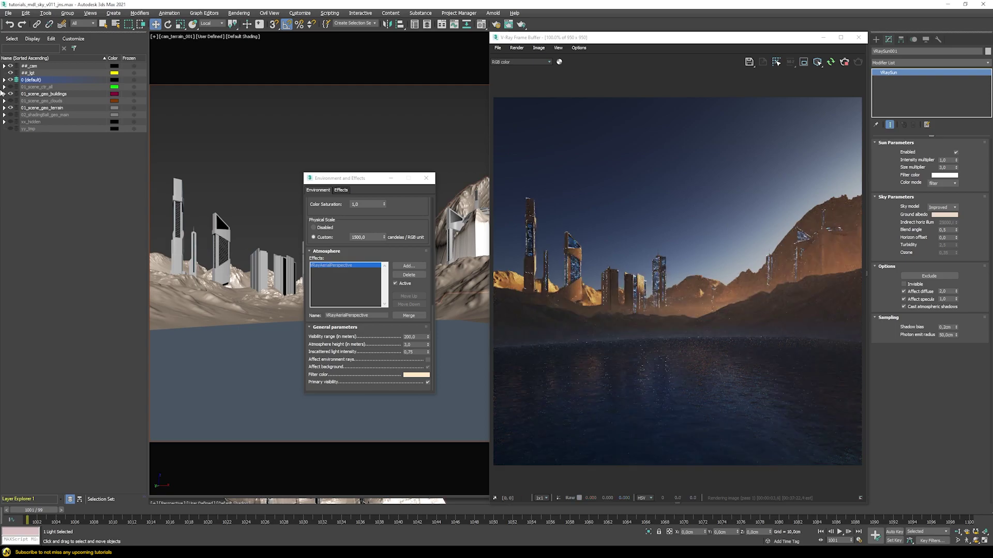
click(10, 26)
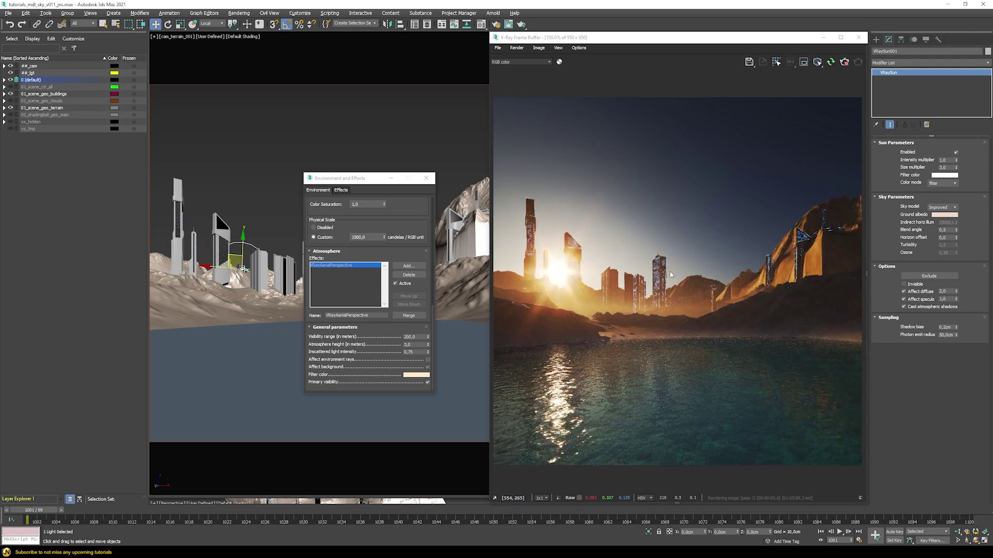
drag(234, 248, 211, 242)
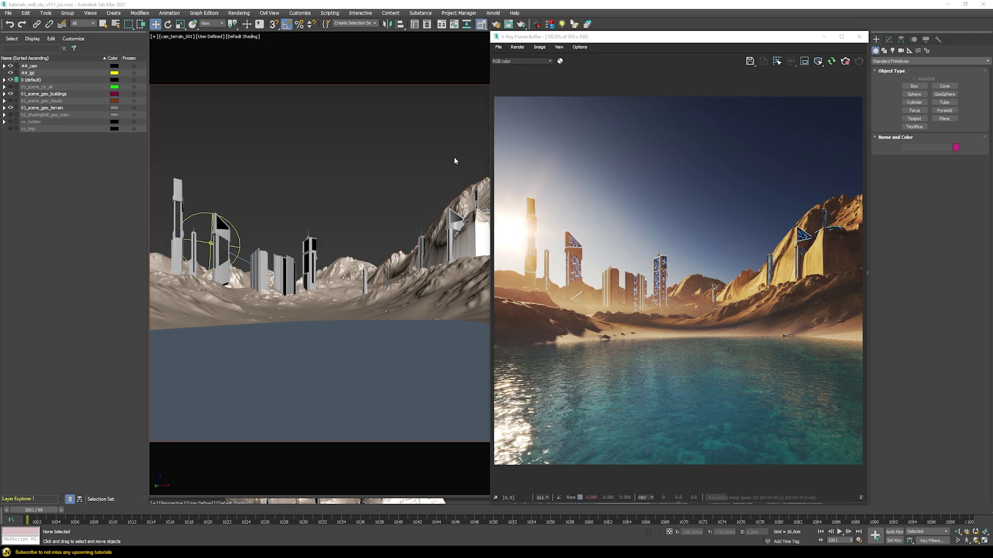
Step: Show the 01_scene_geo_clouds layer and open the Material Editor on the shd_clouds material
click(10, 101)
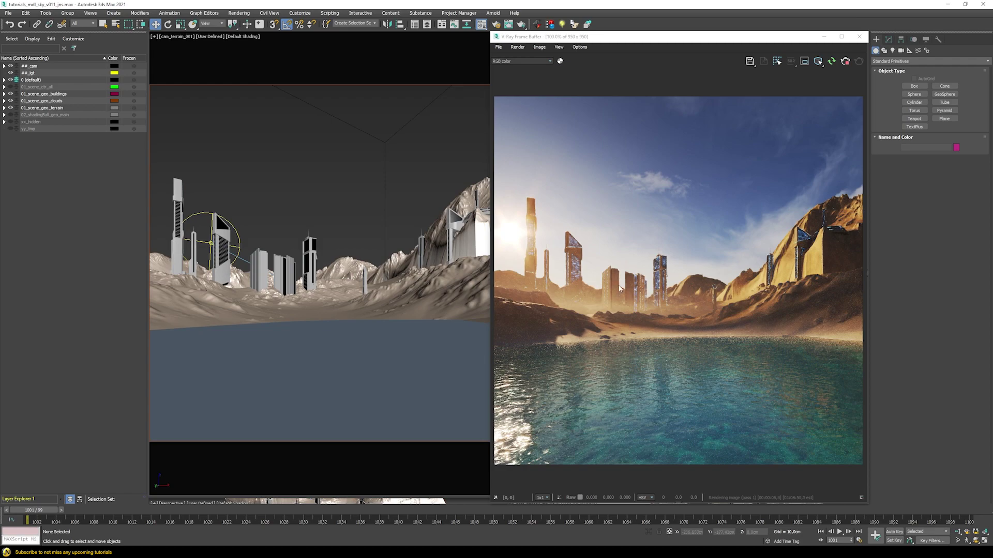
key(m)
drag(734, 169, 336, 91)
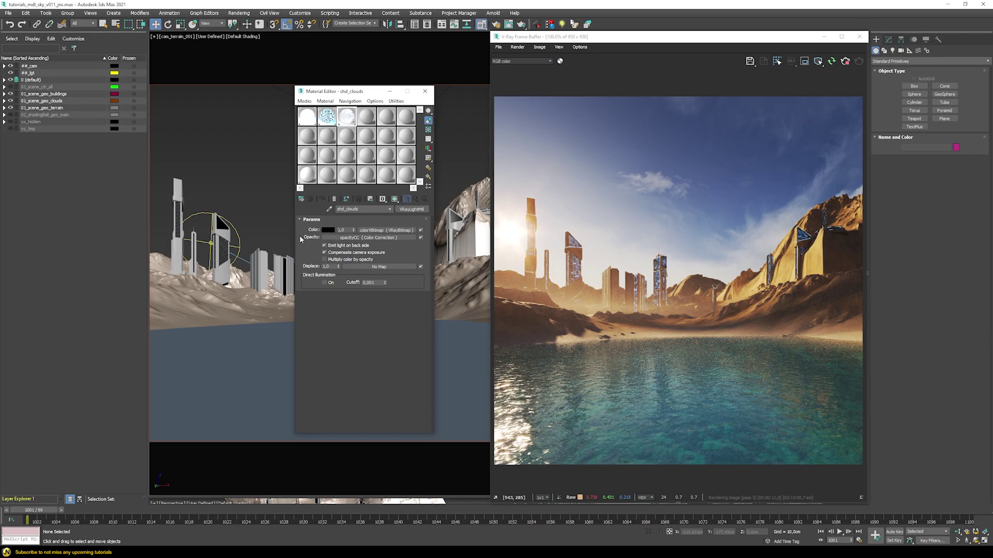
Step: Preview the sky panorama bitmap used as the color map of the shd_clouds material
click(384, 231)
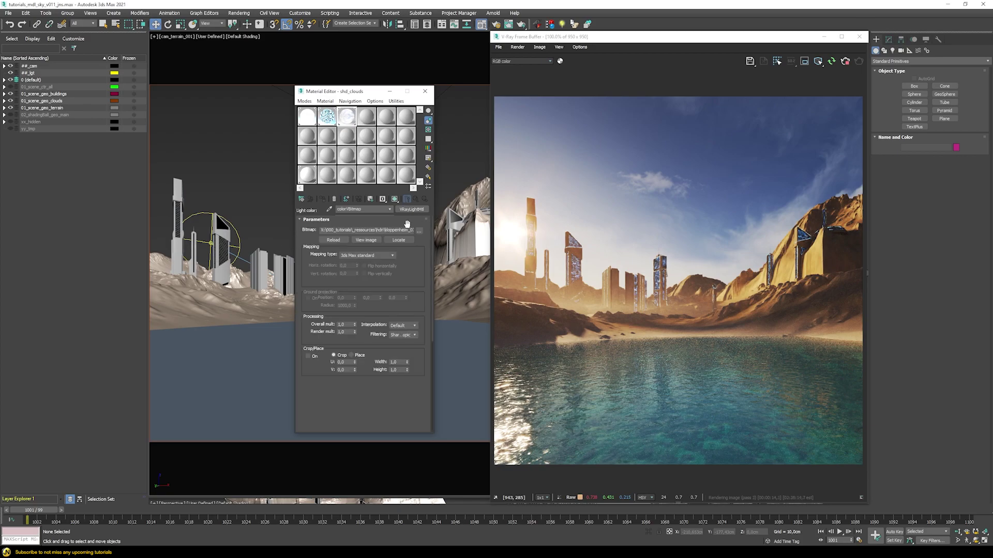
click(376, 242)
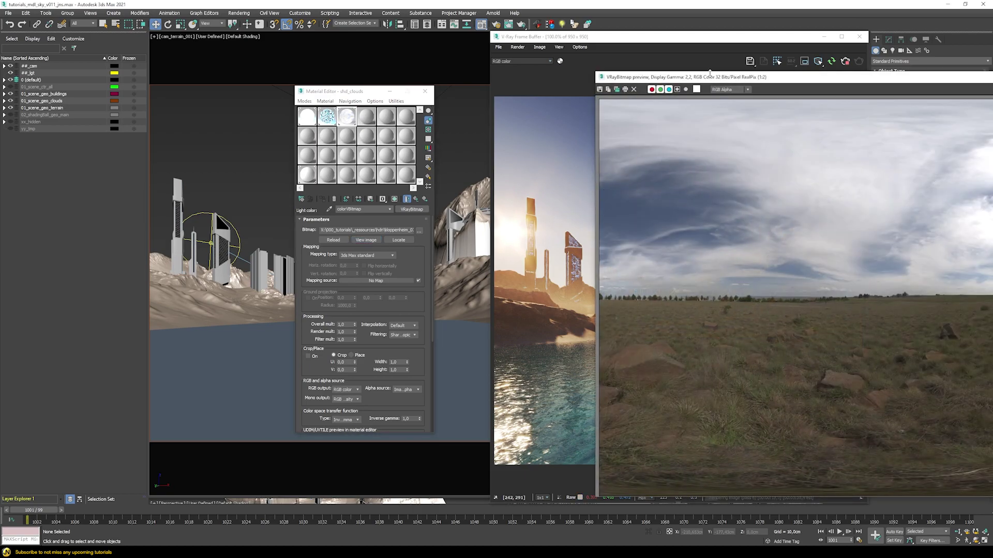
drag(708, 78, 245, 60)
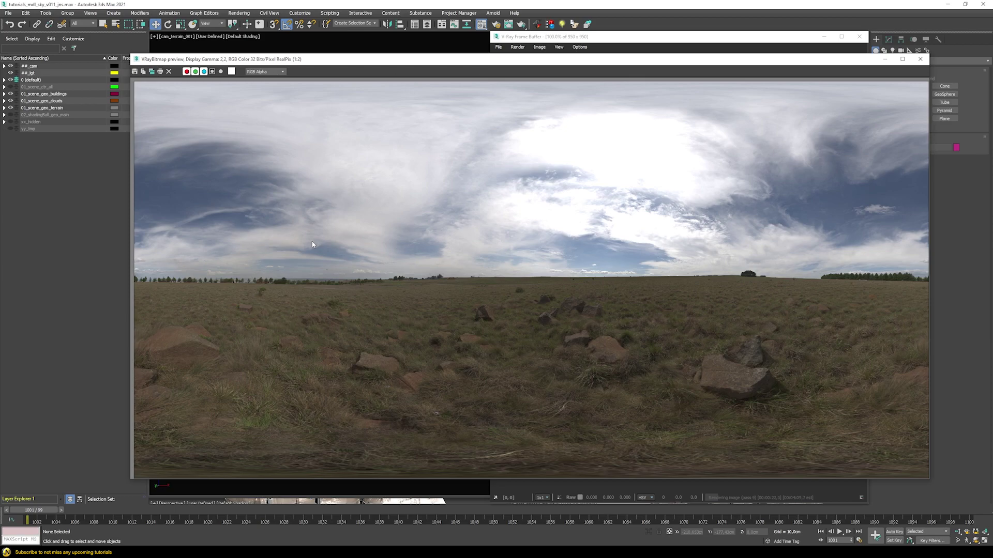
click(920, 61)
click(416, 199)
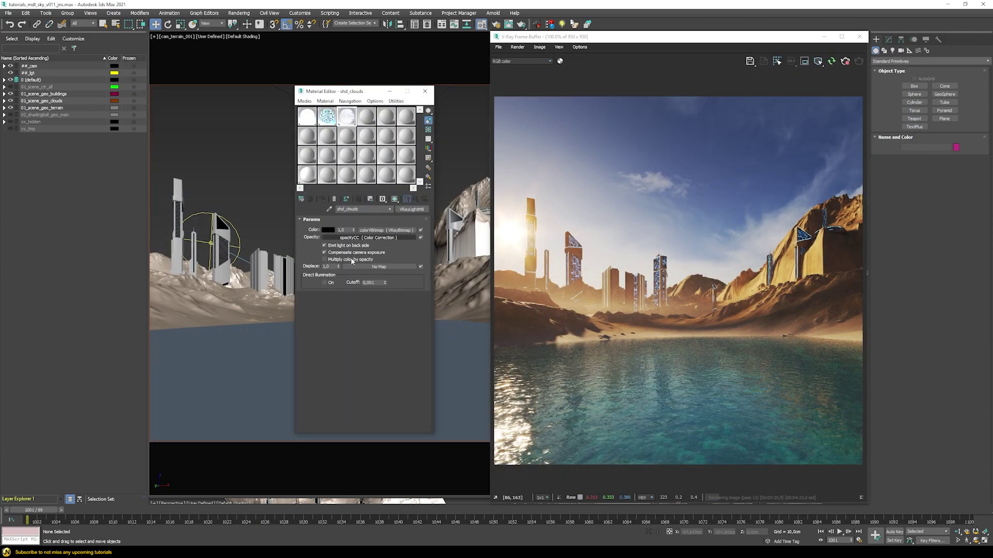
Step: Look at the Color Correction map in the clouds material's opacity and check the clouds in the render's alpha channel
click(386, 237)
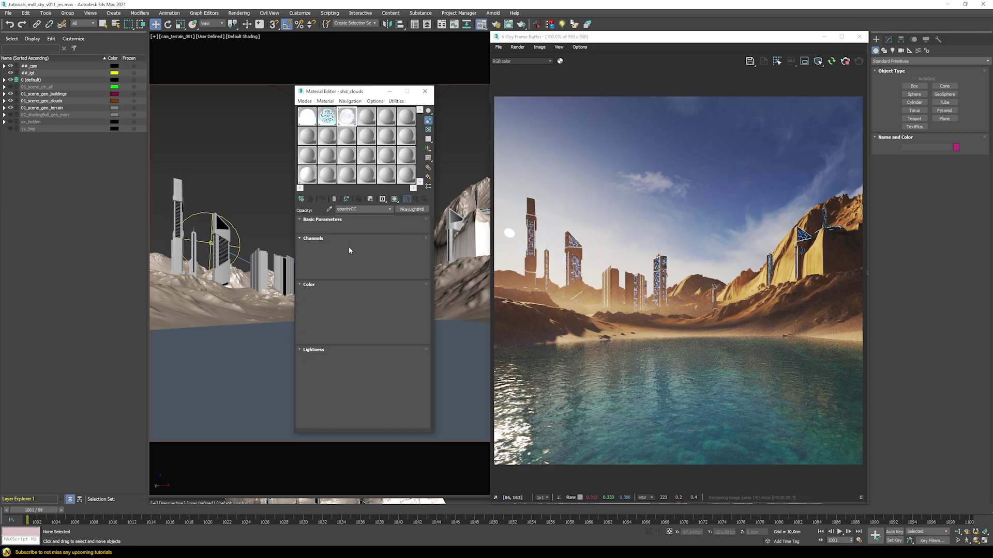
click(415, 199)
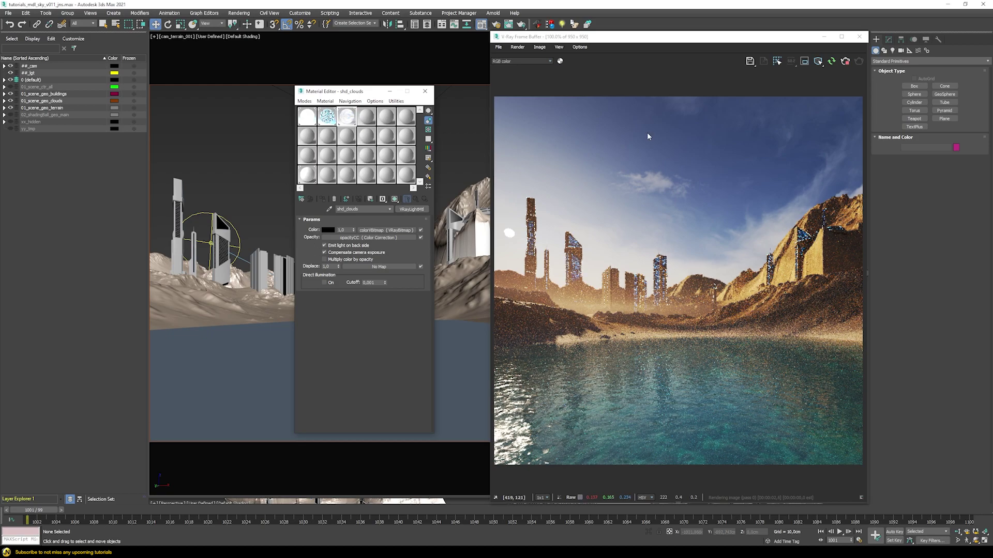
click(561, 61)
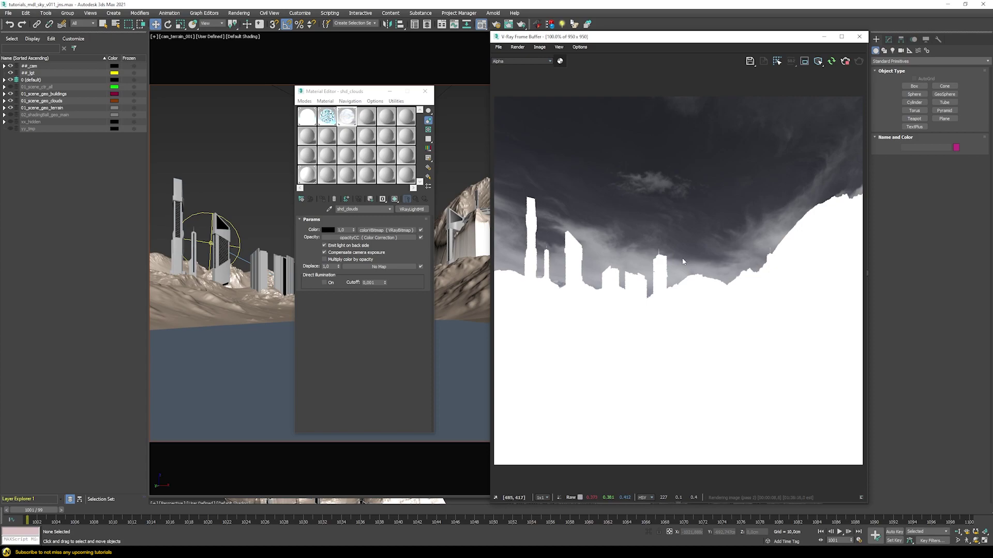
click(560, 61)
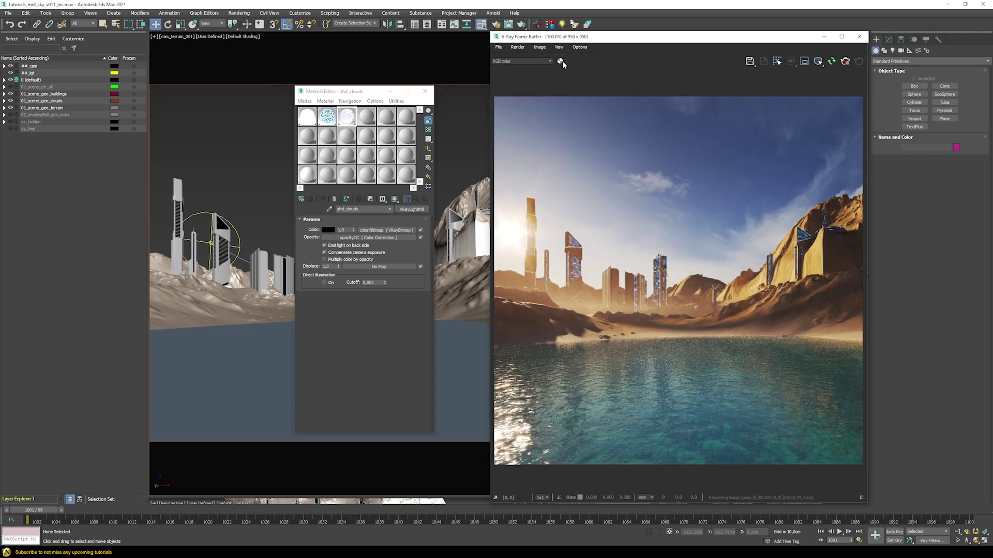
Step: Raise the V-Ray sun above the towers to compare the lighting, and bring it down low near the horizon beside the first tall tower
click(211, 242)
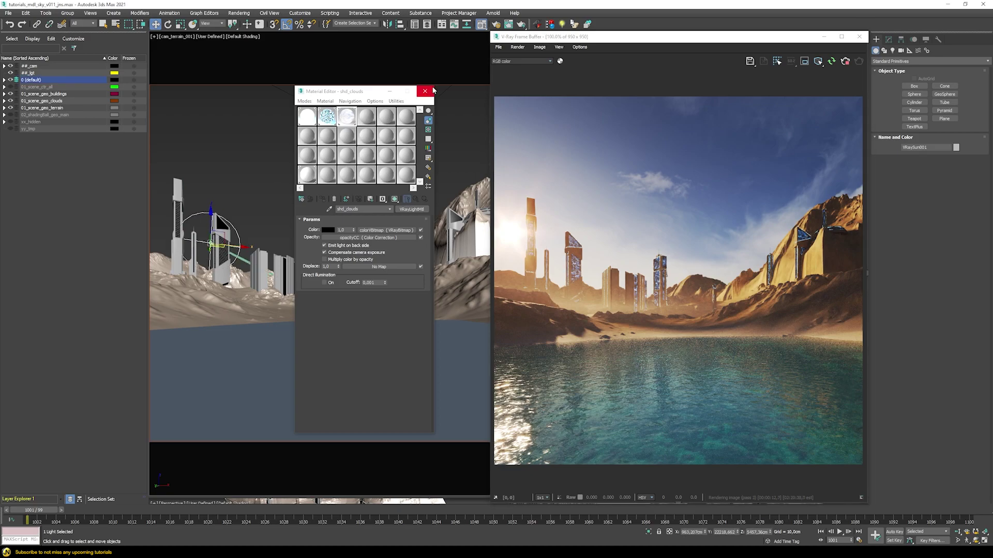
click(425, 91)
drag(311, 187, 326, 185)
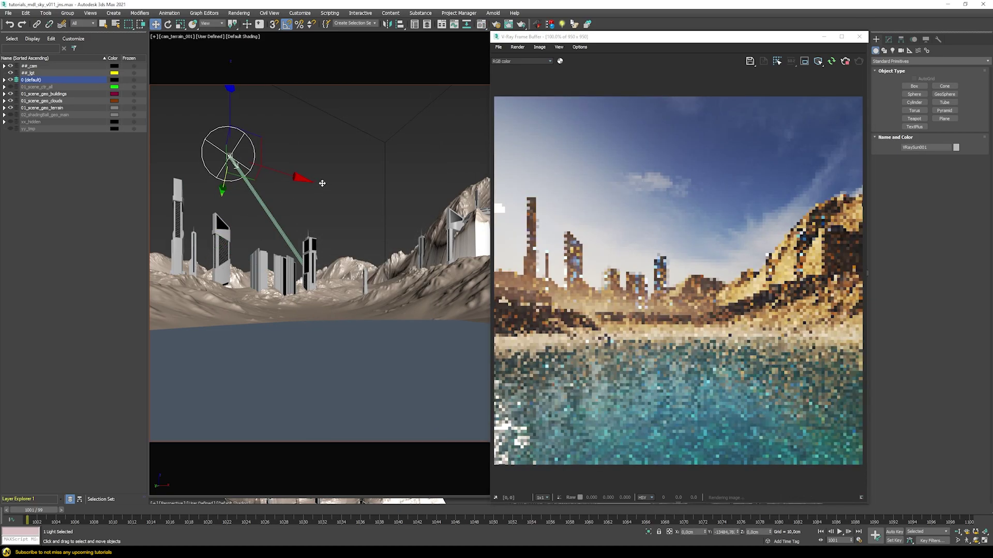
drag(228, 160, 280, 257)
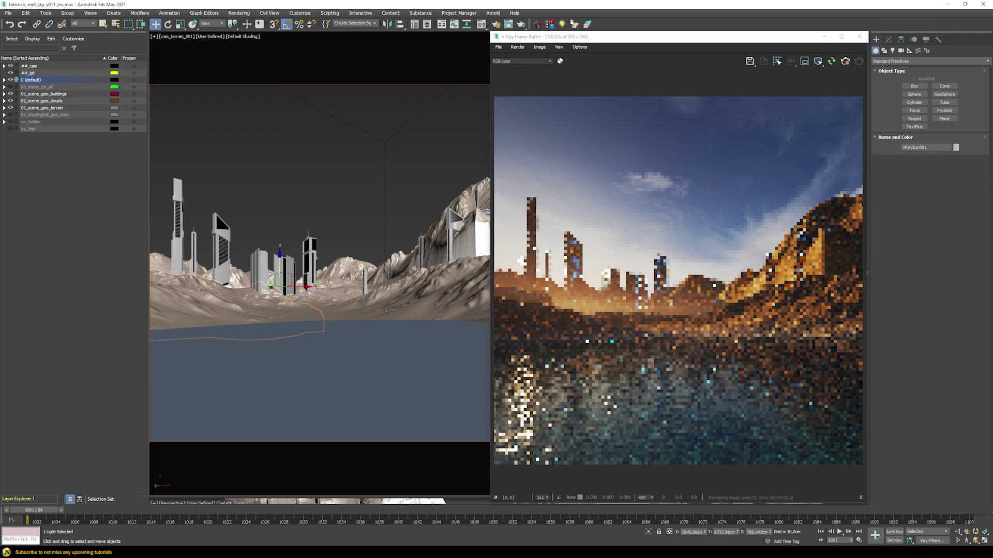
Step: Lower the color multiplier of the shd_clouds material to 0.0 to darken the clouds, and close the Material Editor
key(m)
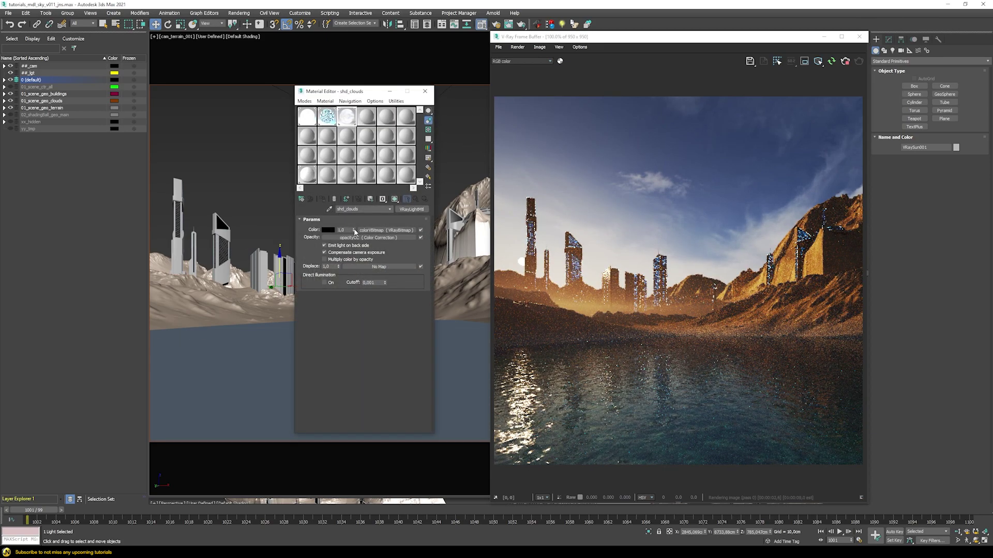
click(354, 230)
key(Return)
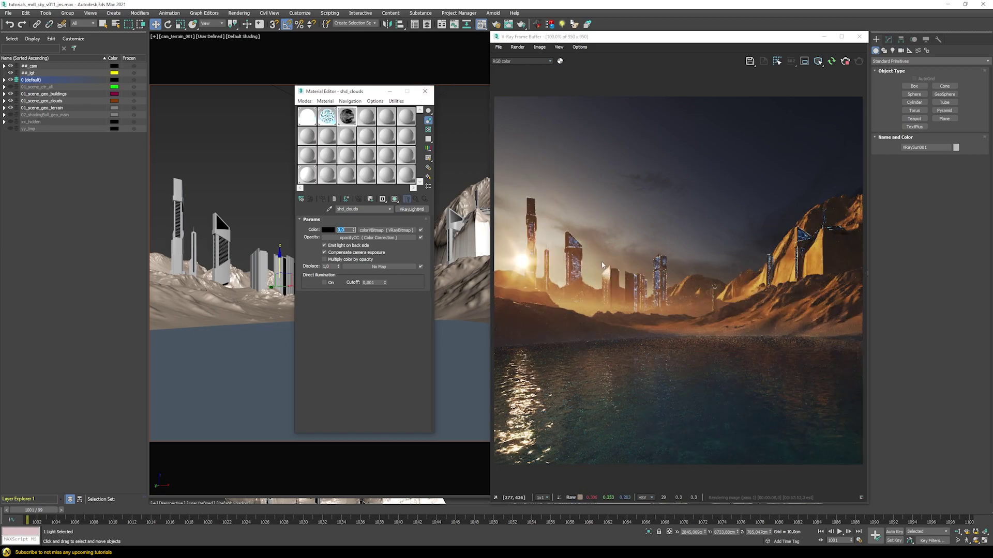
click(425, 92)
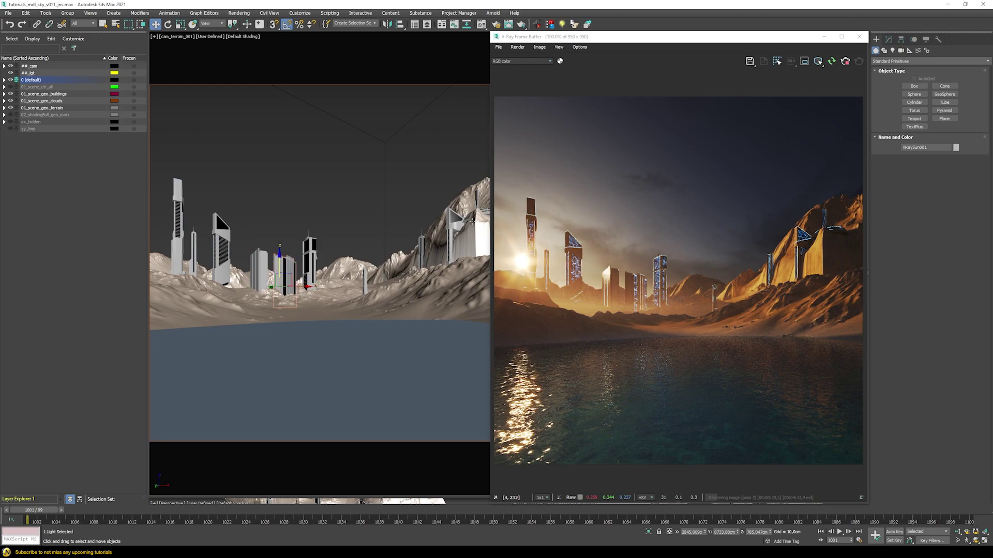
Step: Deselect the sun and collapse the layer stack of the V-Ray Frame Buffer
click(355, 218)
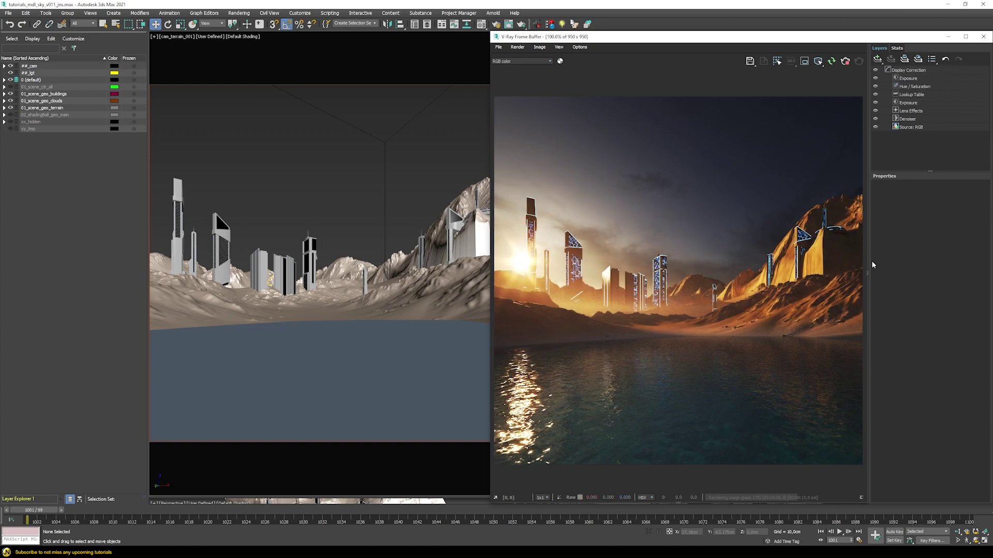
click(865, 272)
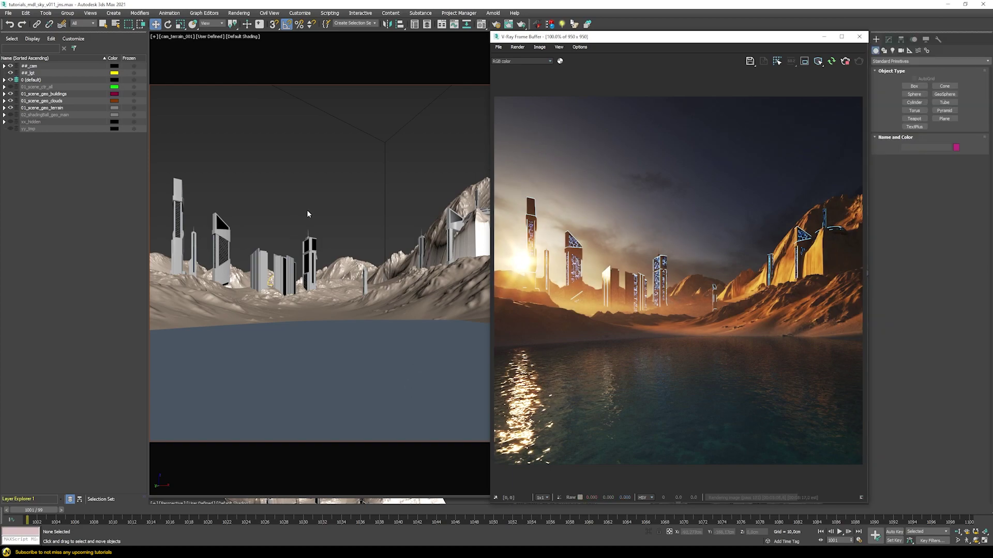